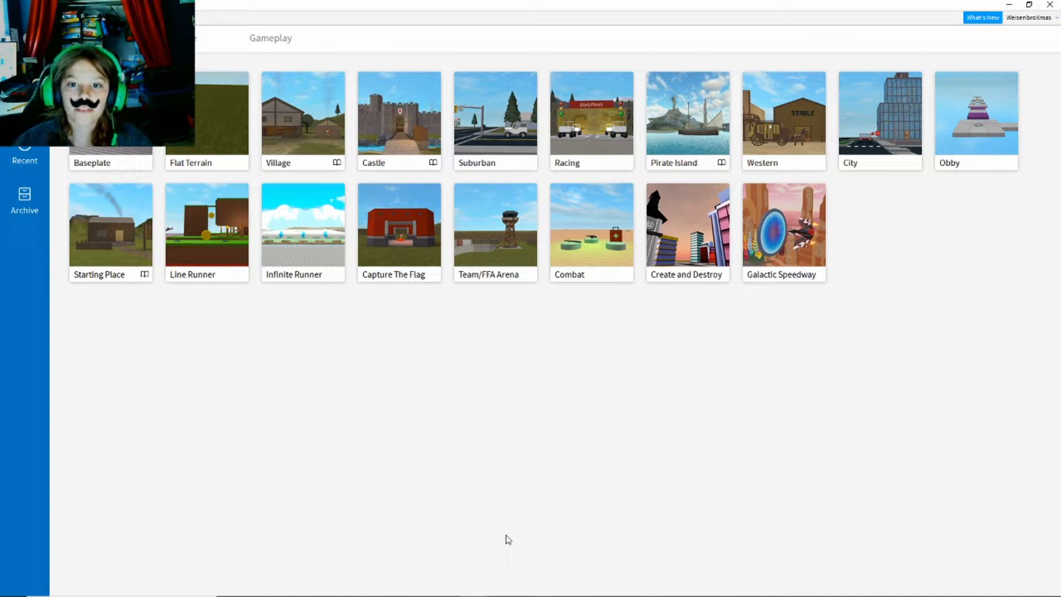
- Launch Roblox Studio, return to its template list and create a new place from the Baseplate template
left_click(1009, 5)
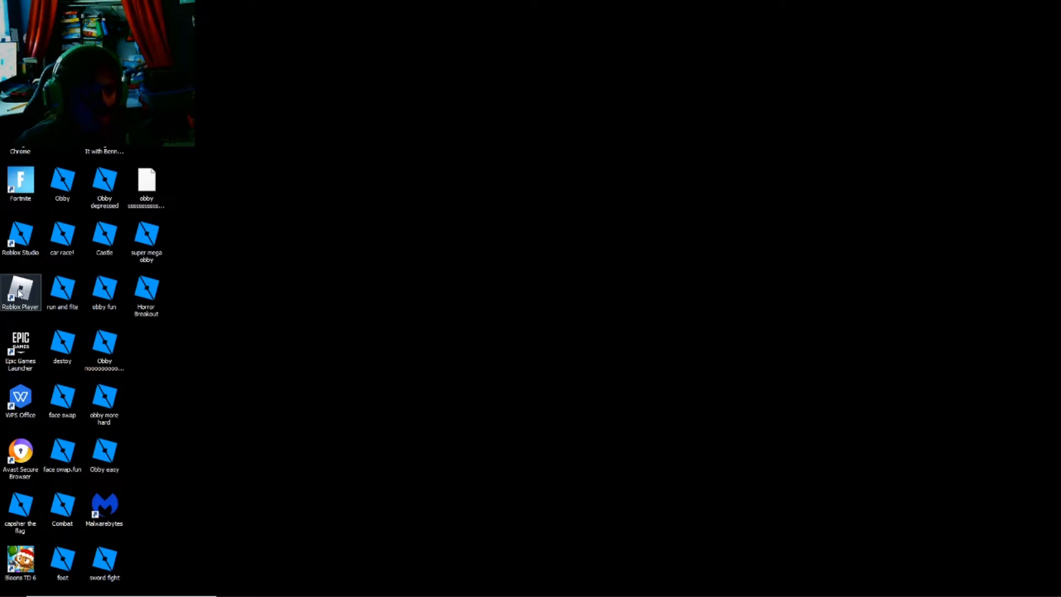
left_click(24, 244)
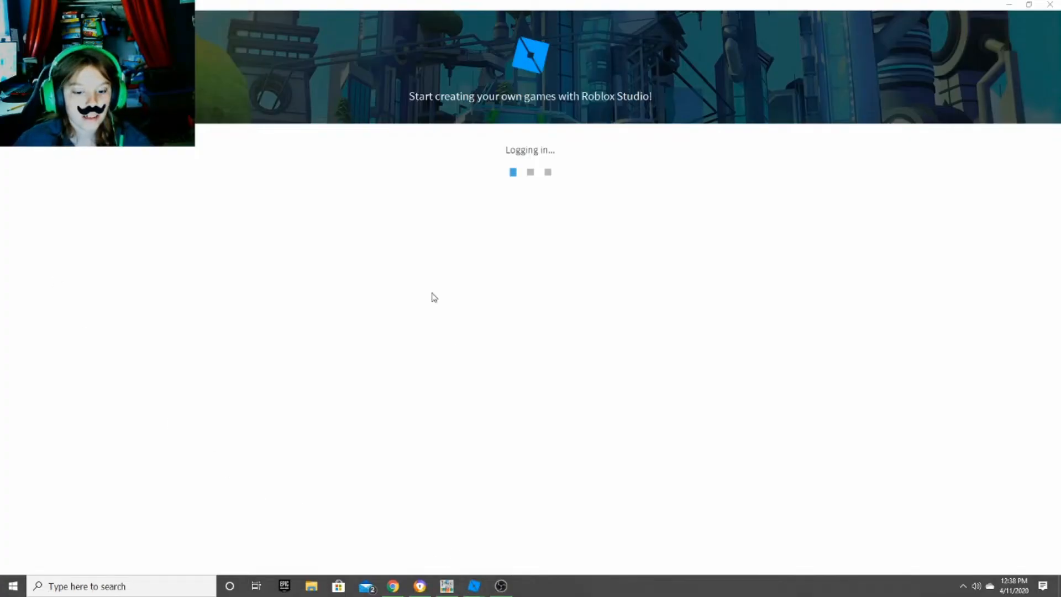
mouse_move(473, 586)
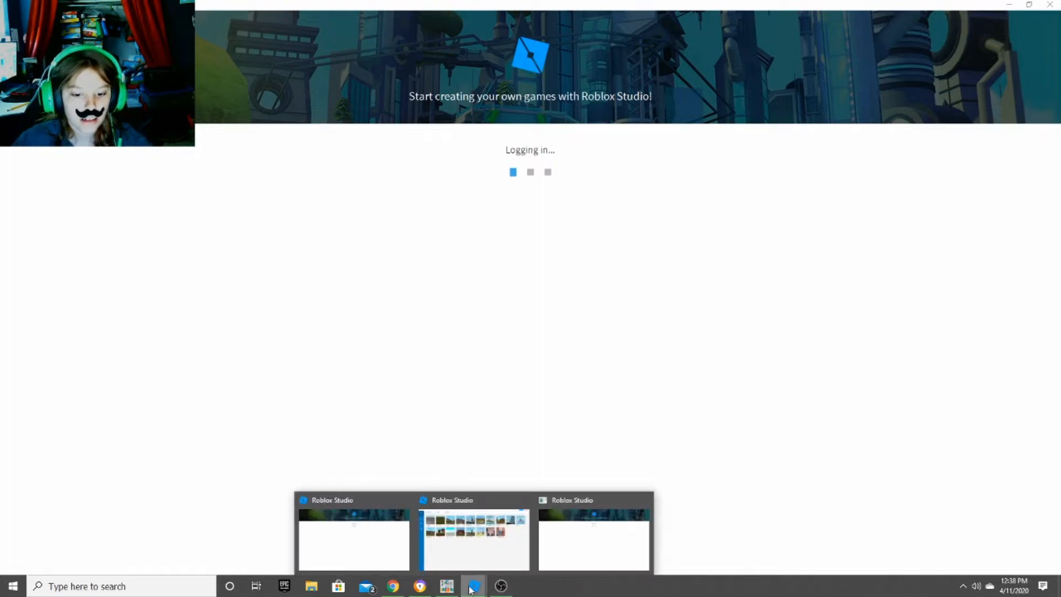
left_click(479, 553)
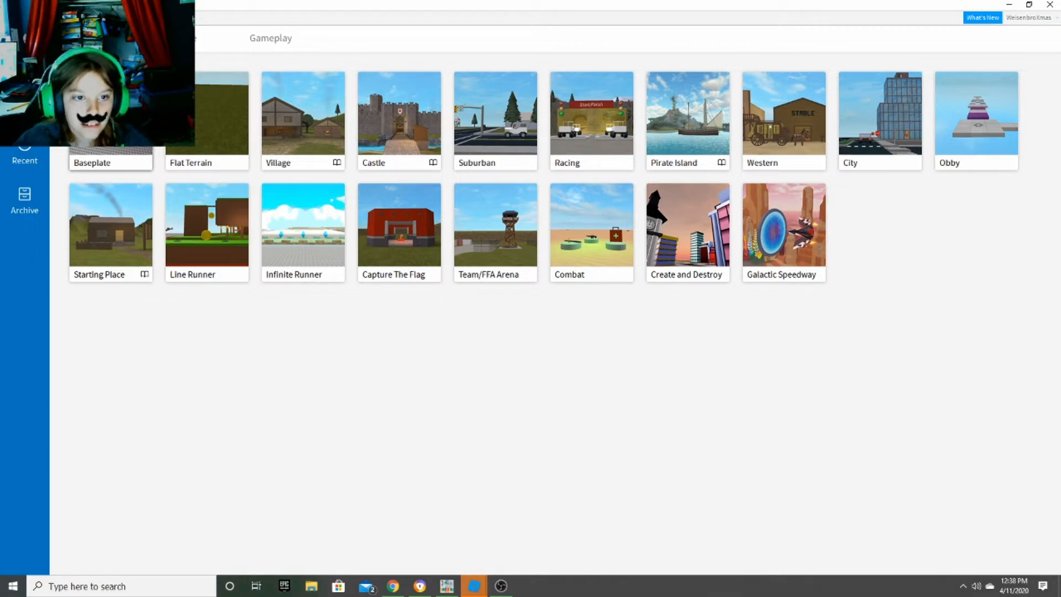
left_click(117, 122)
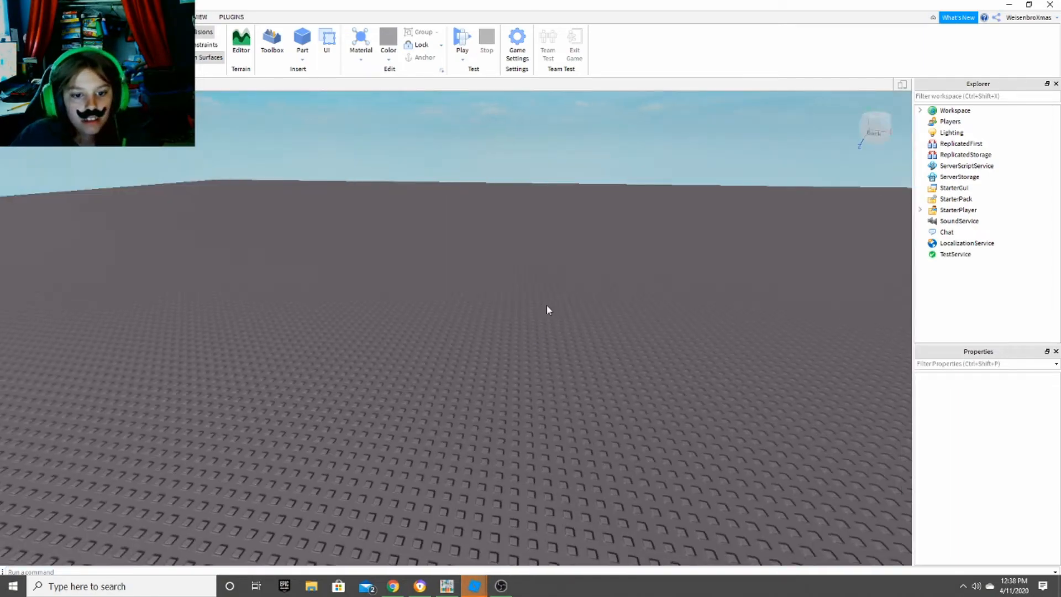
right_click_drag(546, 306, 546, 305)
right_click_drag(787, 306, 788, 307)
right_click_drag(544, 256, 544, 255)
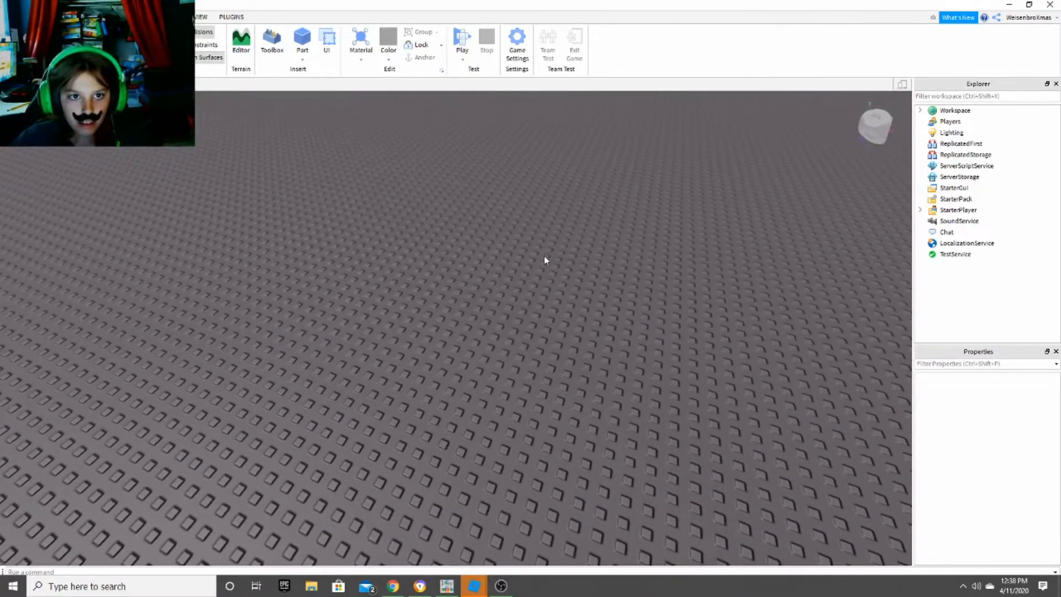
scroll(628, 366, "down", 2)
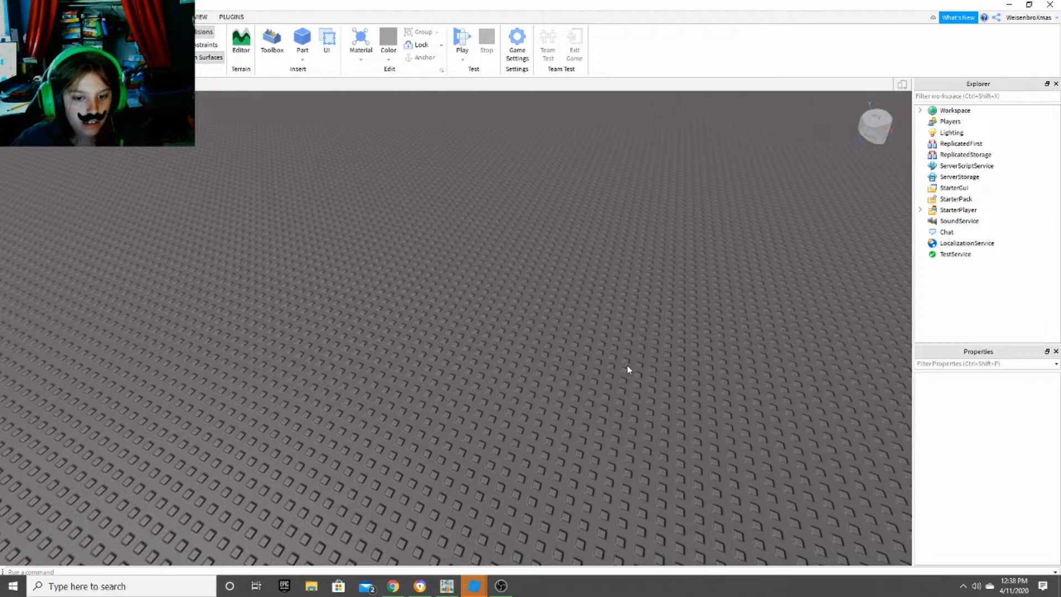
key("s")
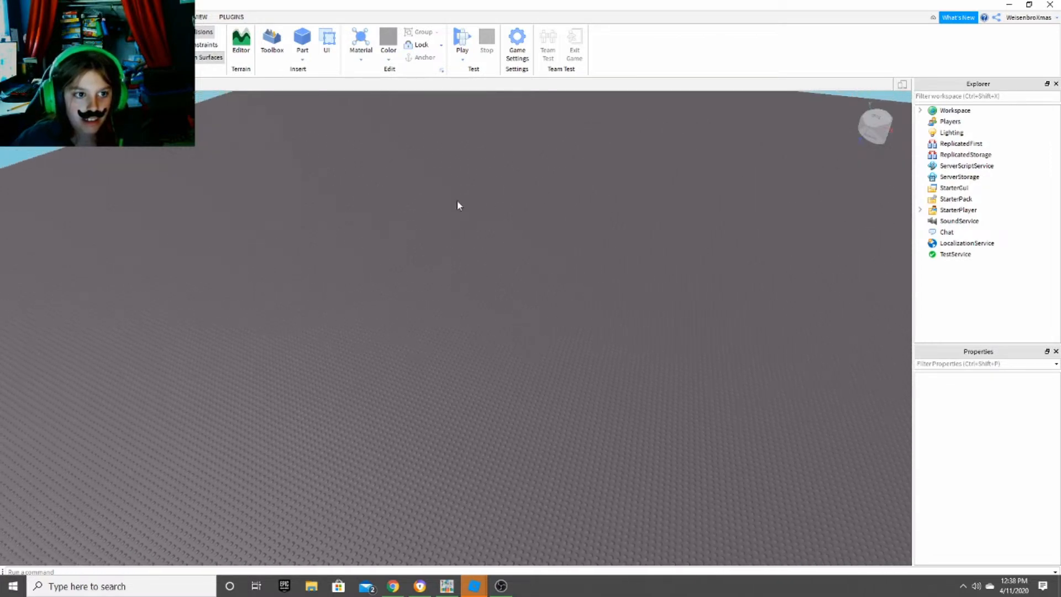
left_click_drag(123, 161, 736, 554)
scroll(443, 294, "up", 5)
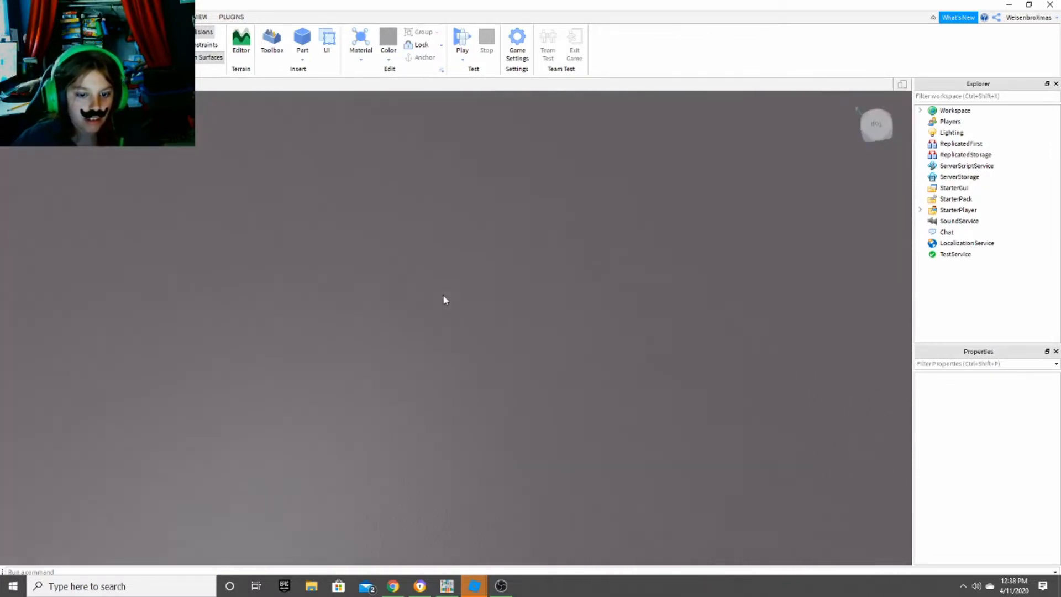
- Expand the Workspace hierarchy and select the Baseplate part
left_click(919, 110)
left_click(964, 144)
scroll(557, 282, "down", 5)
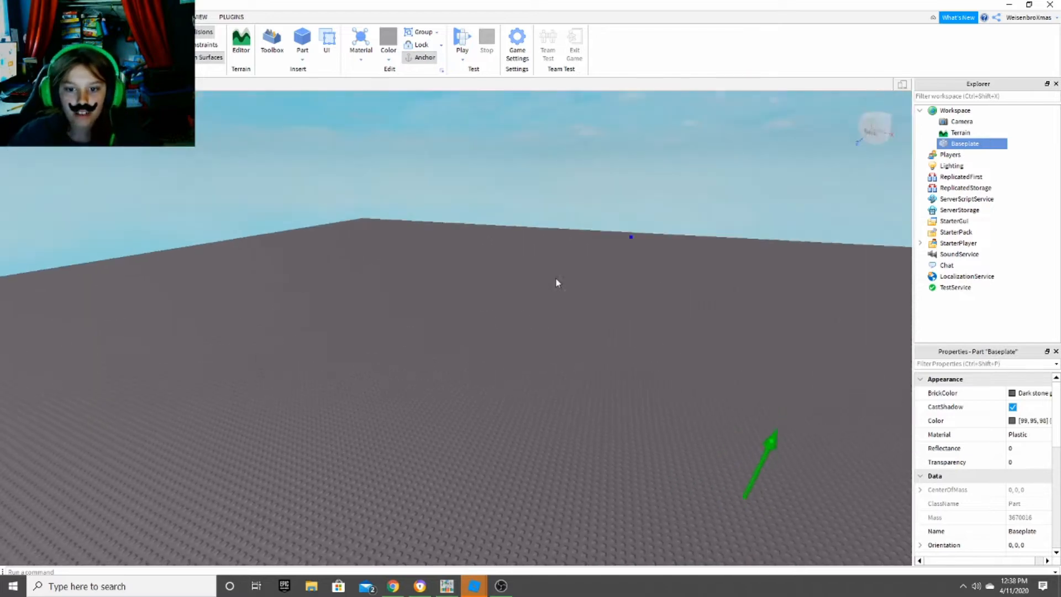
left_click(920, 111)
left_click(920, 111)
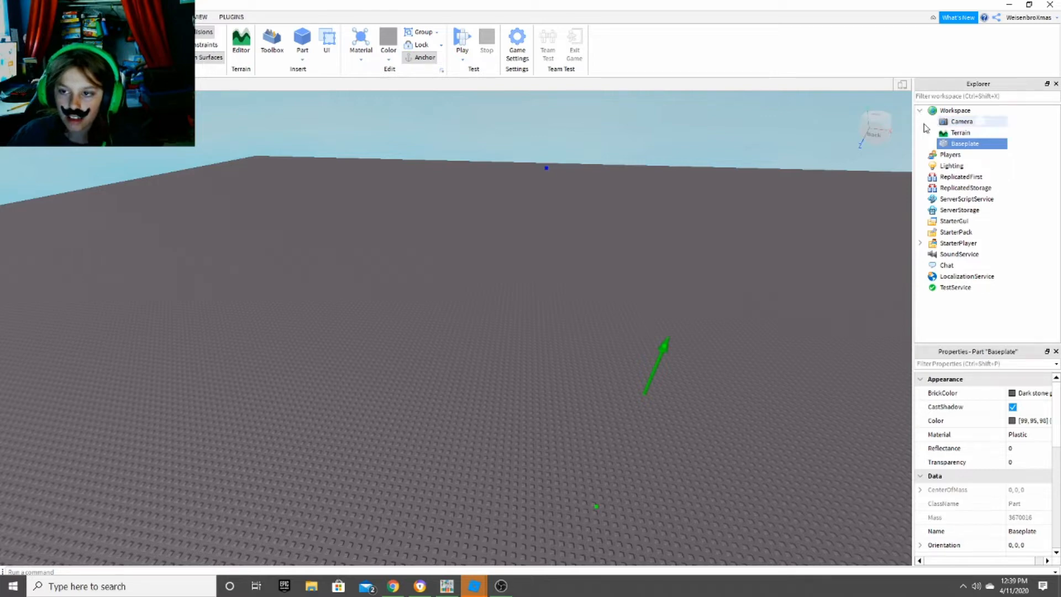
mouse_move(940, 143)
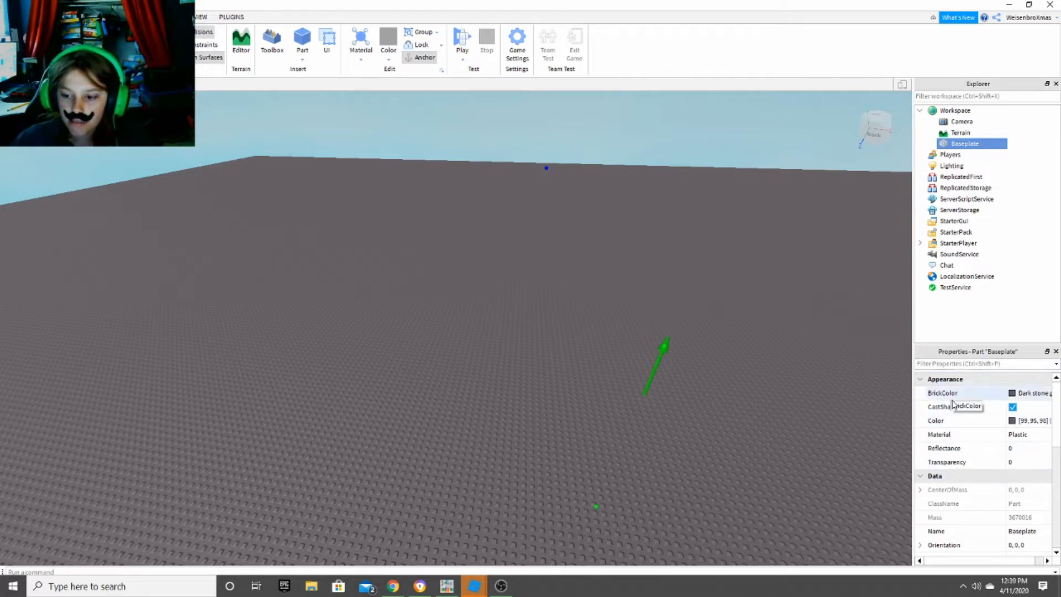
- Examine the Baseplate's appearance, data, behavior and part properties
scroll(955, 409, "down", 3)
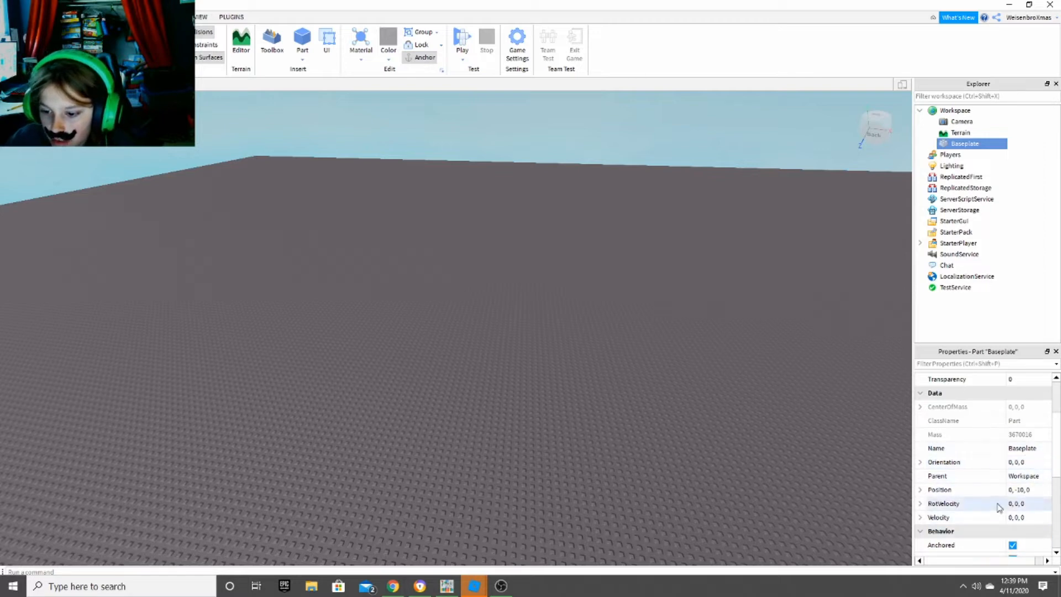
scroll(1003, 497, "down", 2)
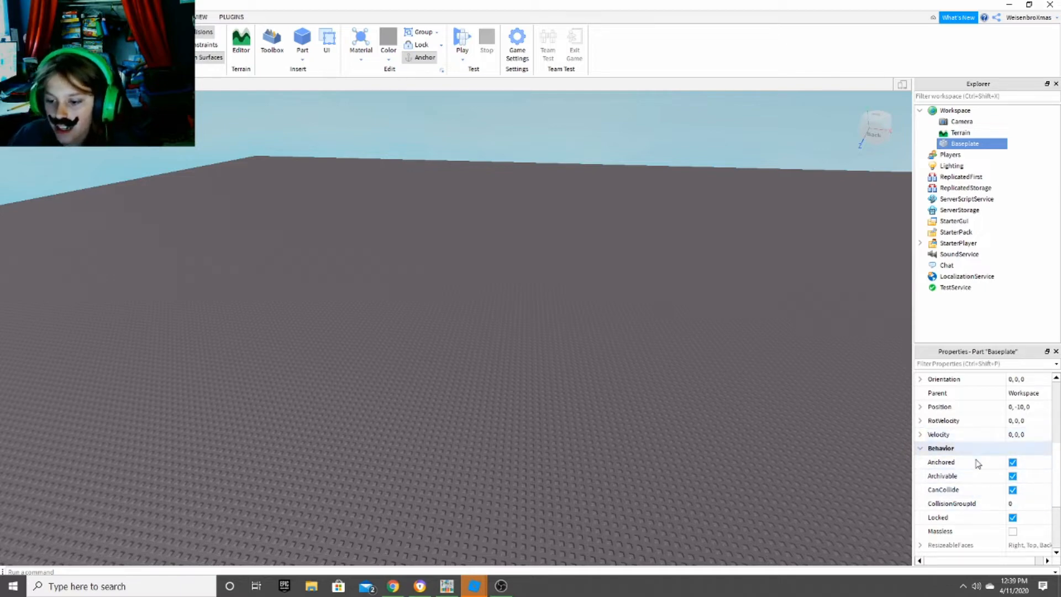
right_click_drag(606, 285, 605, 336)
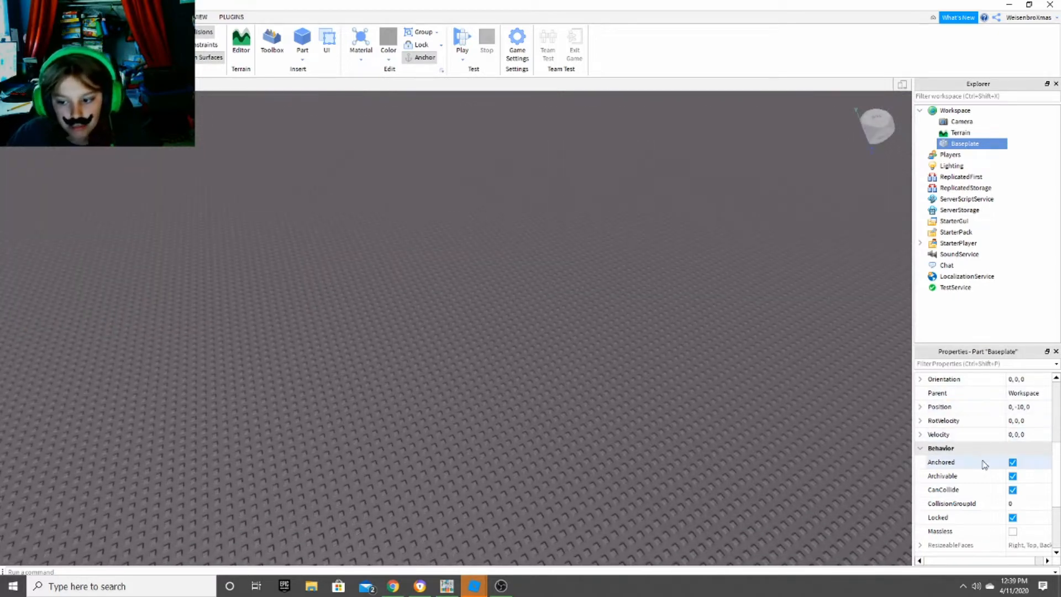
scroll(982, 457, "down", 3)
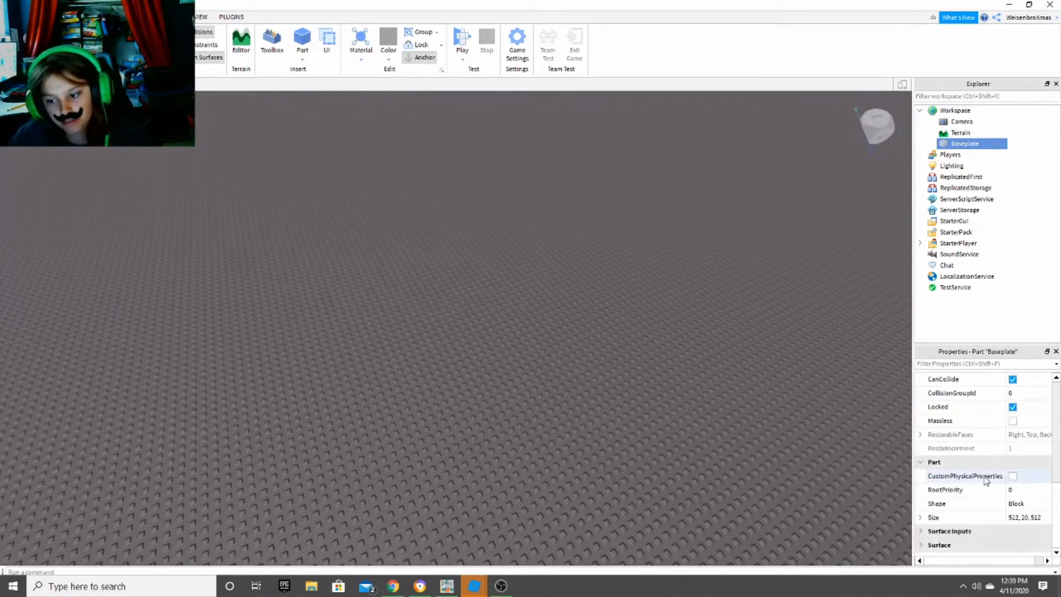
scroll(984, 489, "up", 2)
scroll(986, 488, "down", 2)
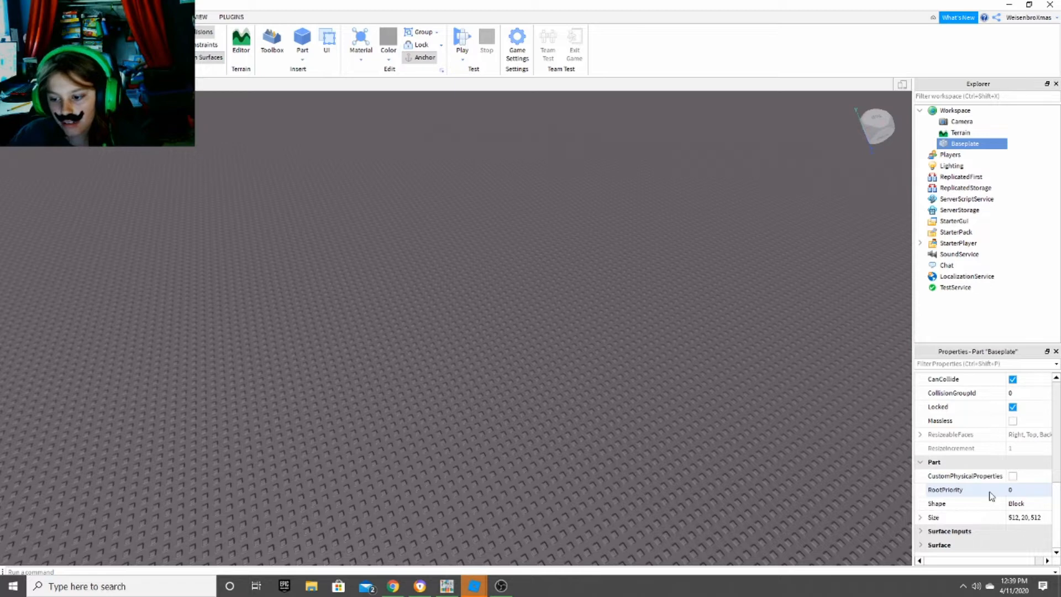
scroll(986, 486, "up", 6)
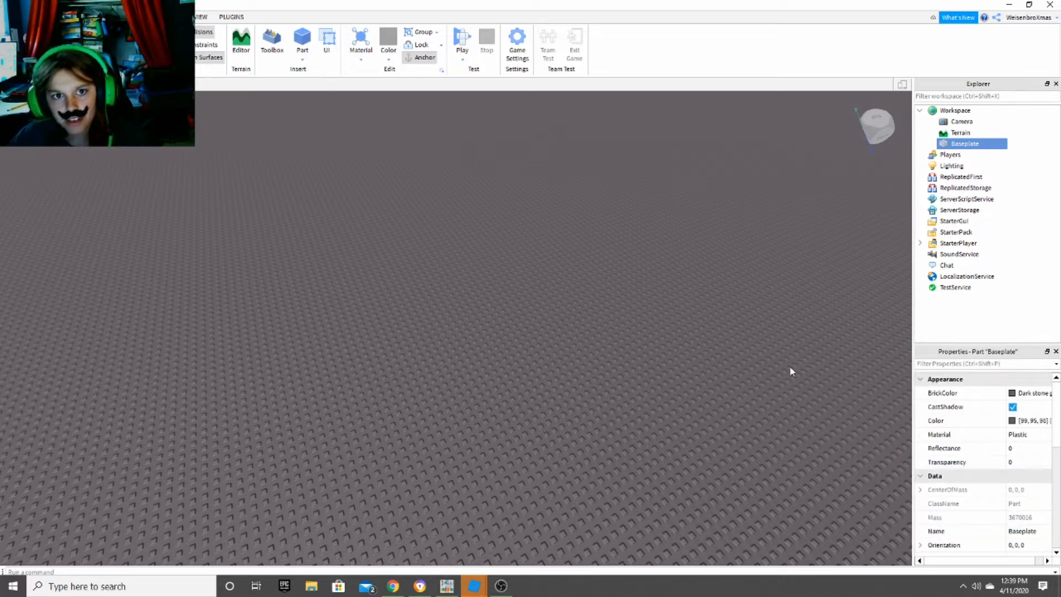
scroll(689, 304, "down", 3)
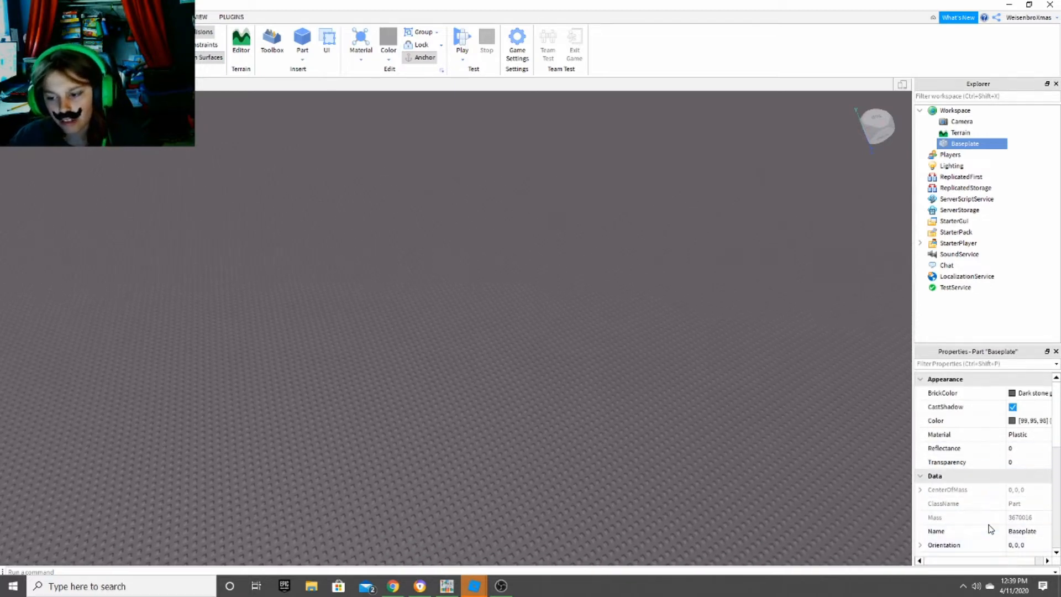
scroll(990, 523, "down", 2)
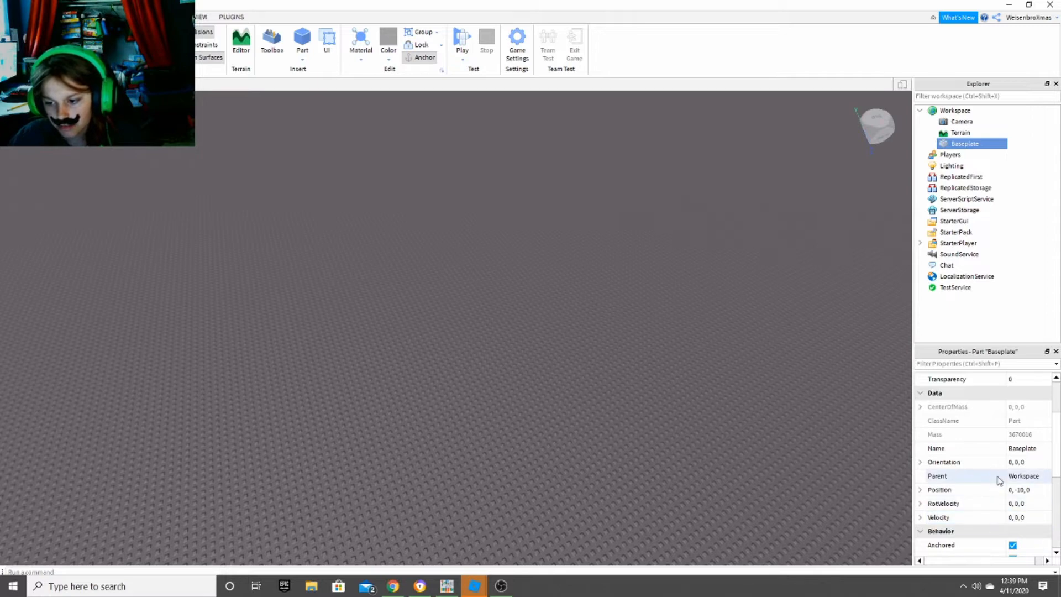
scroll(998, 481, "down", 3)
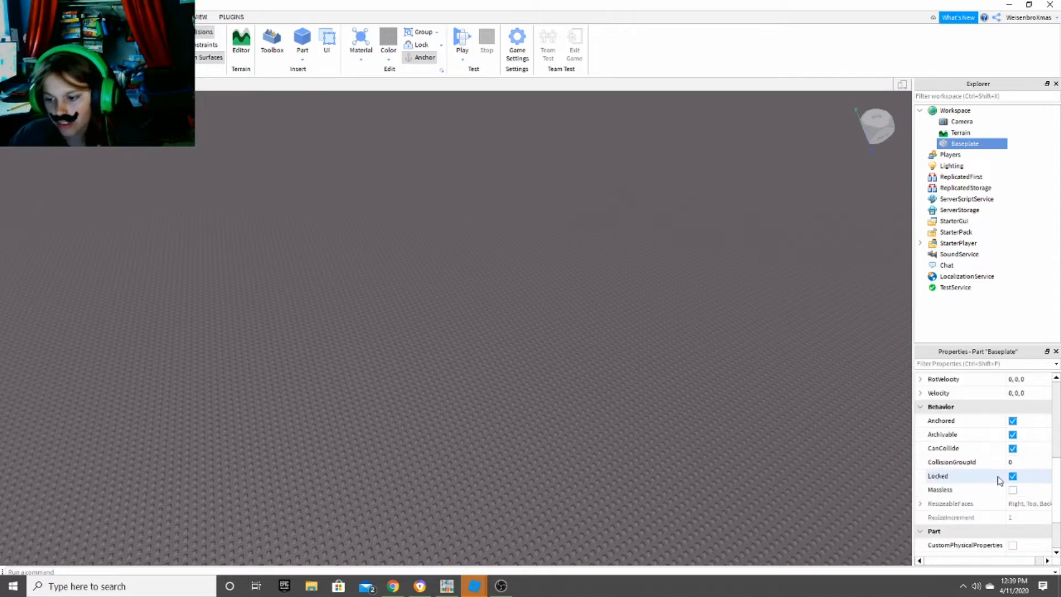
scroll(1001, 473, "down", 2)
- Set the Baseplate's BrickColor to Daisy orange
scroll(1013, 473, "up", 7)
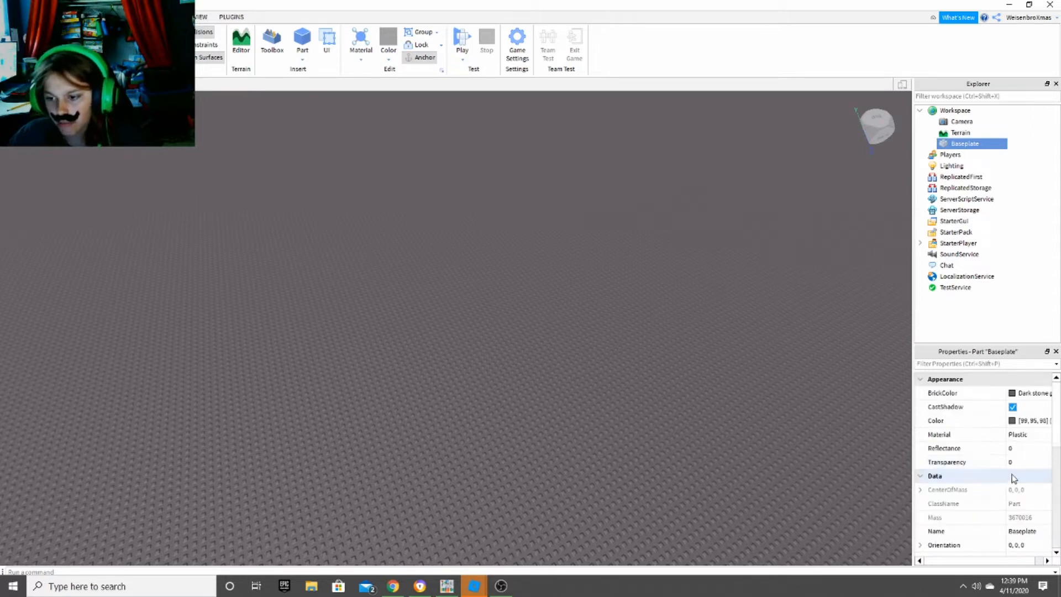
left_click(1022, 399)
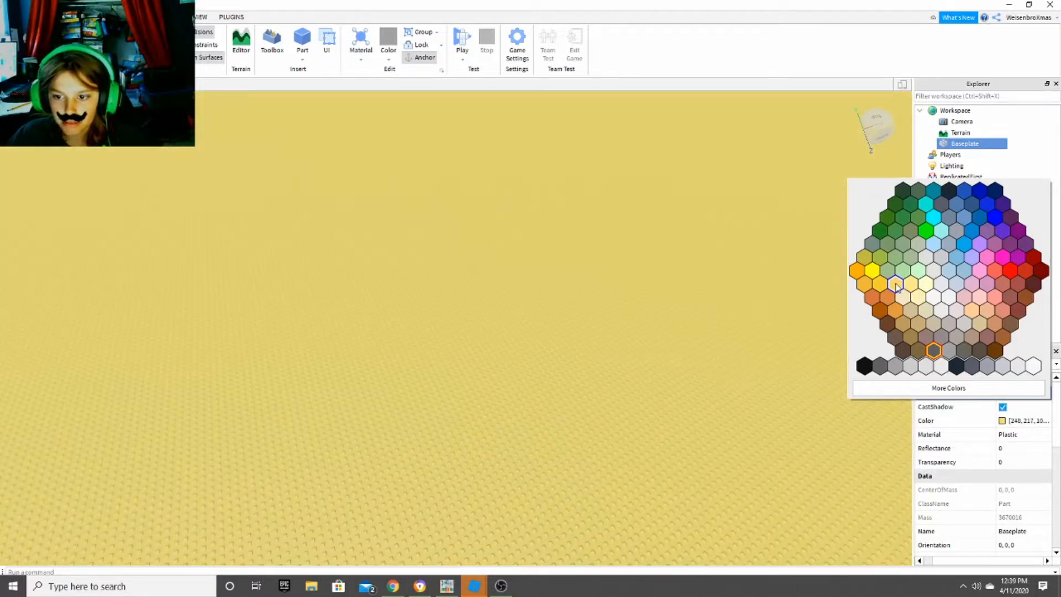
left_click(896, 296)
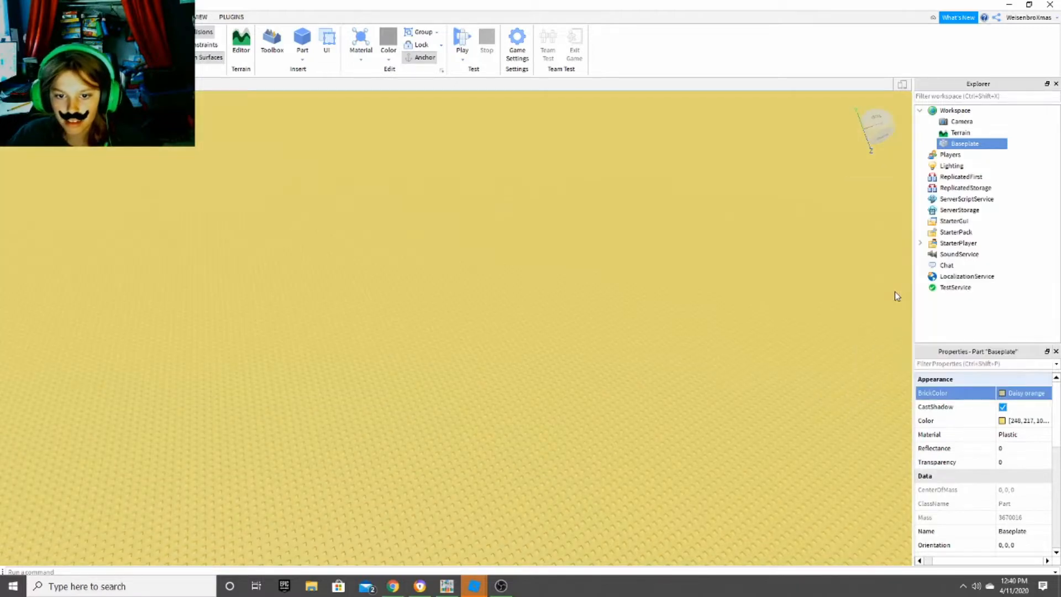
- Change the Baseplate's Material to Wood
left_click(1003, 435)
left_click(1046, 435)
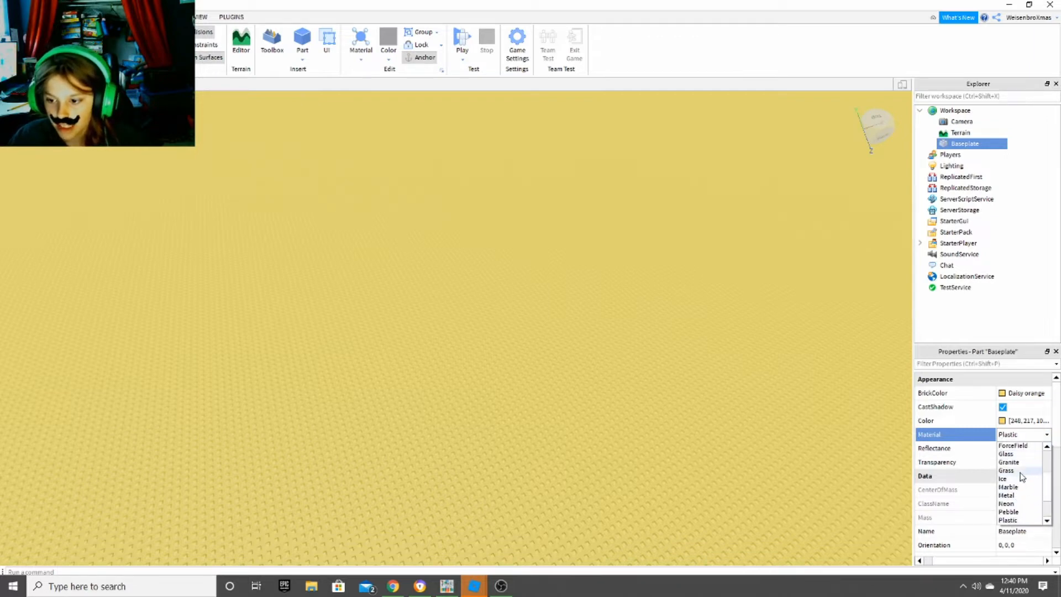
scroll(1021, 495, "down", 1)
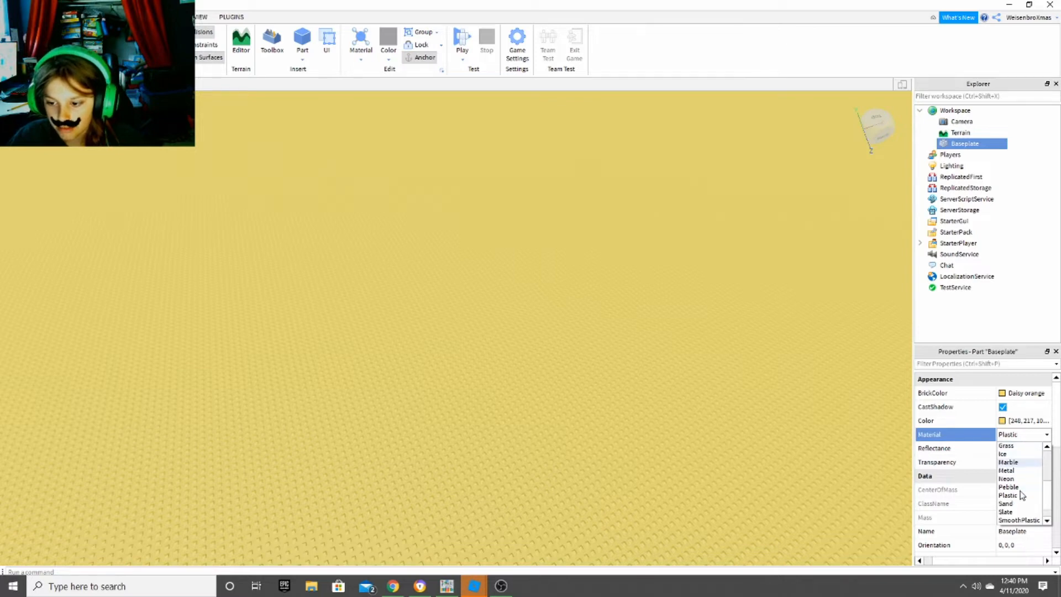
scroll(1019, 486, "up", 1)
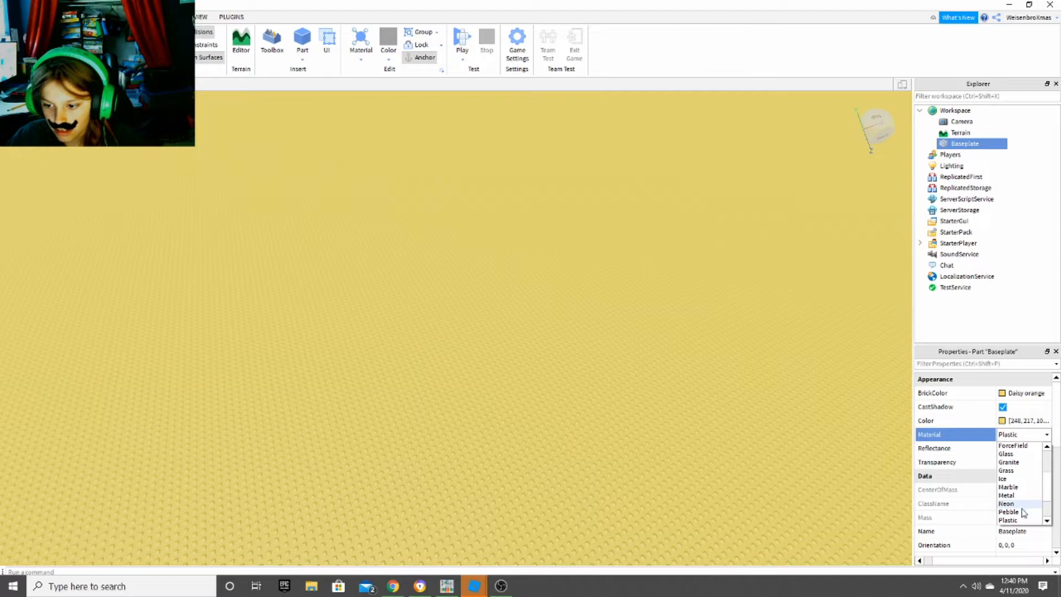
scroll(1023, 517, "down", 1)
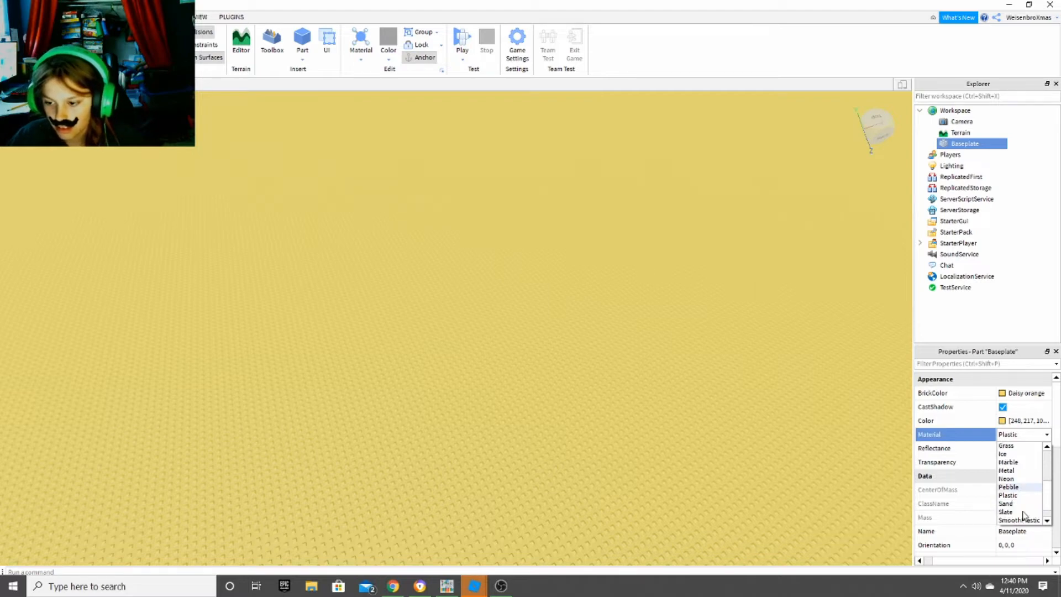
left_click(1020, 503)
key("w")
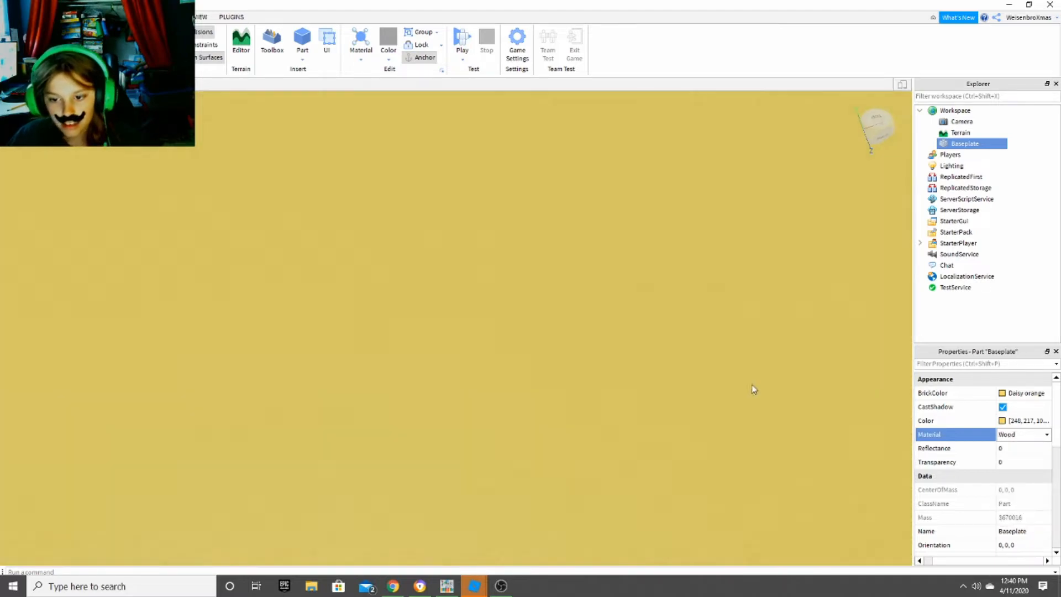
- Play-test the place by walking the character around on the wooden baseplate, and stop the test
right_click_drag(749, 384, 739, 380)
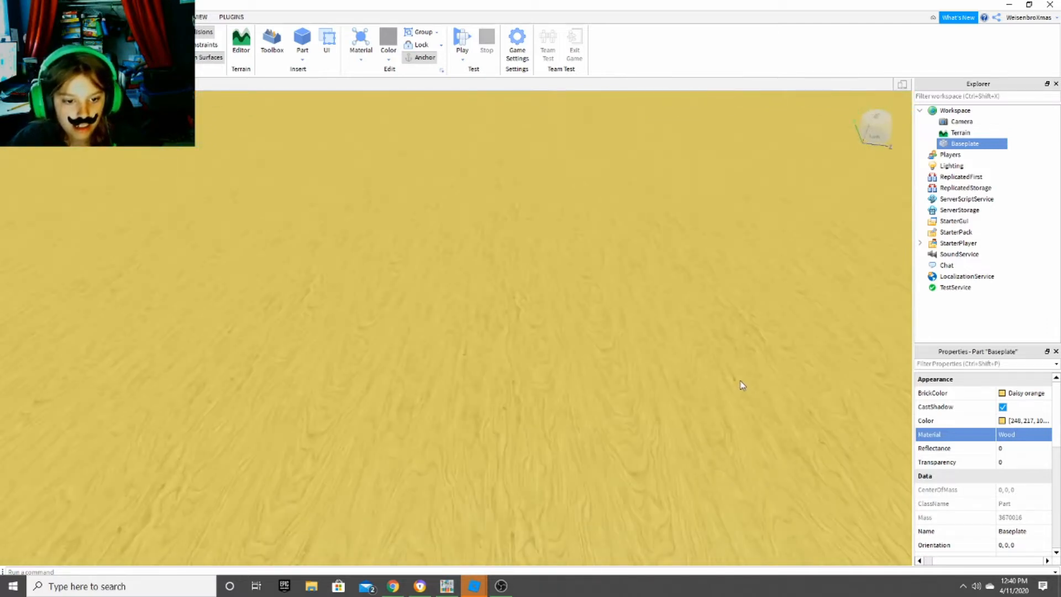
right_click_drag(742, 385, 741, 385)
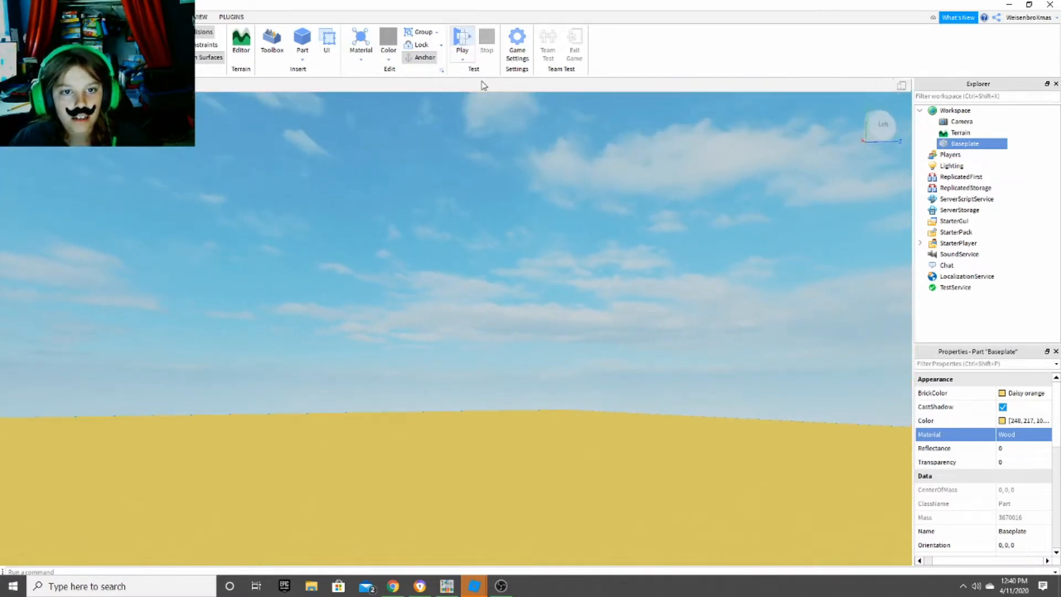
left_click(461, 40)
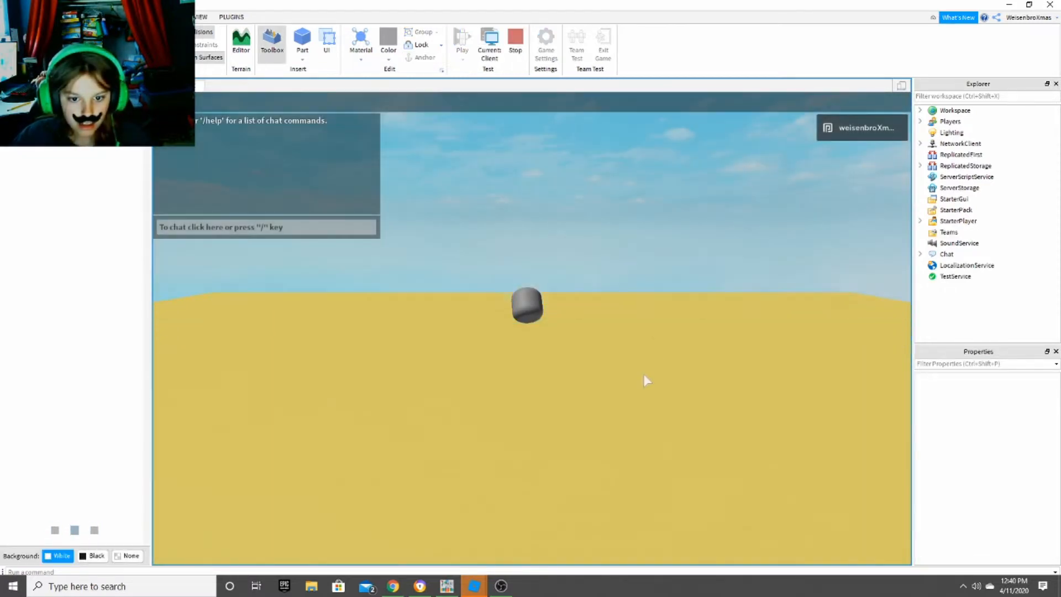
right_click_drag(651, 343, 650, 343)
key("s")
key("a")
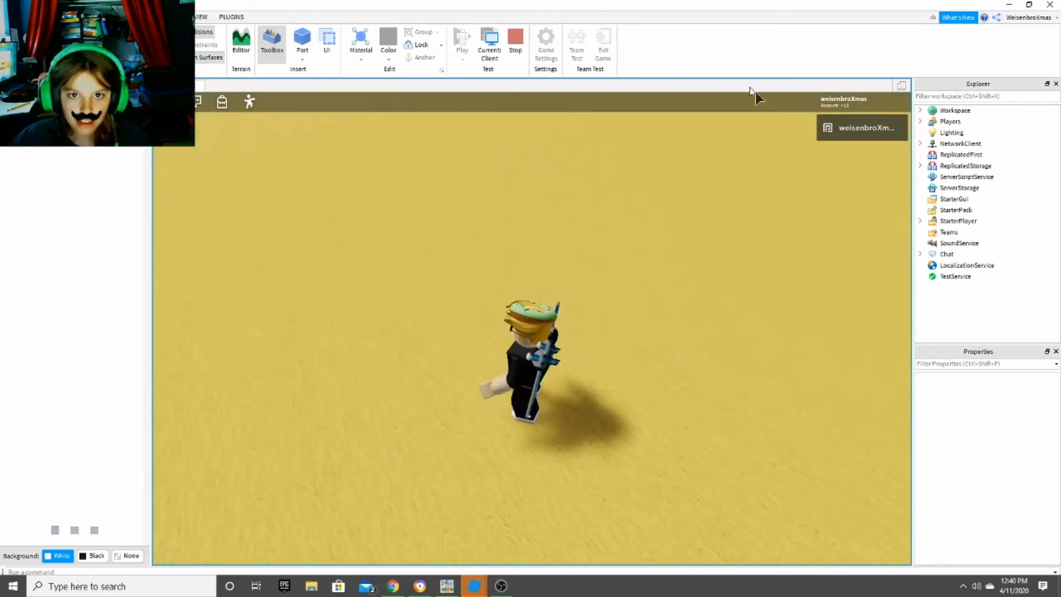
left_click(515, 38)
- Change the Baseplate's Material to Sand
right_click_drag(744, 243, 744, 244)
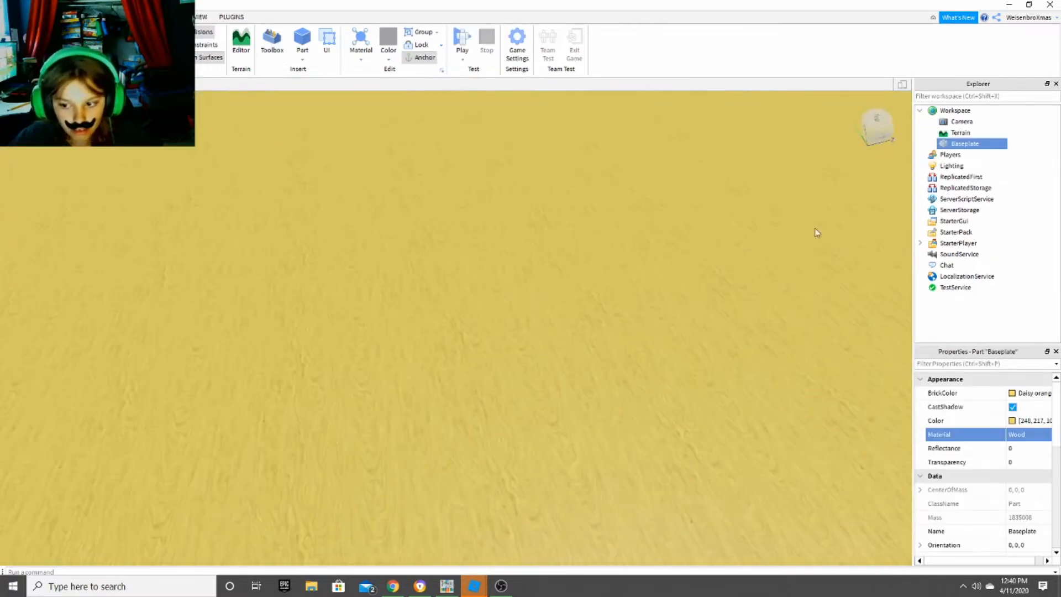
left_click(1033, 436)
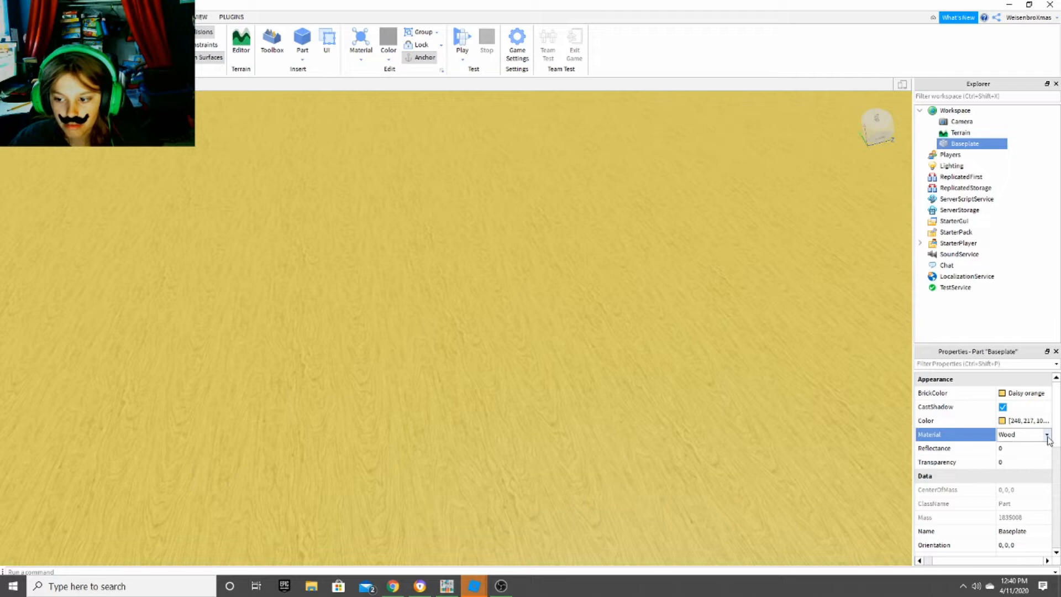
left_click(1047, 435)
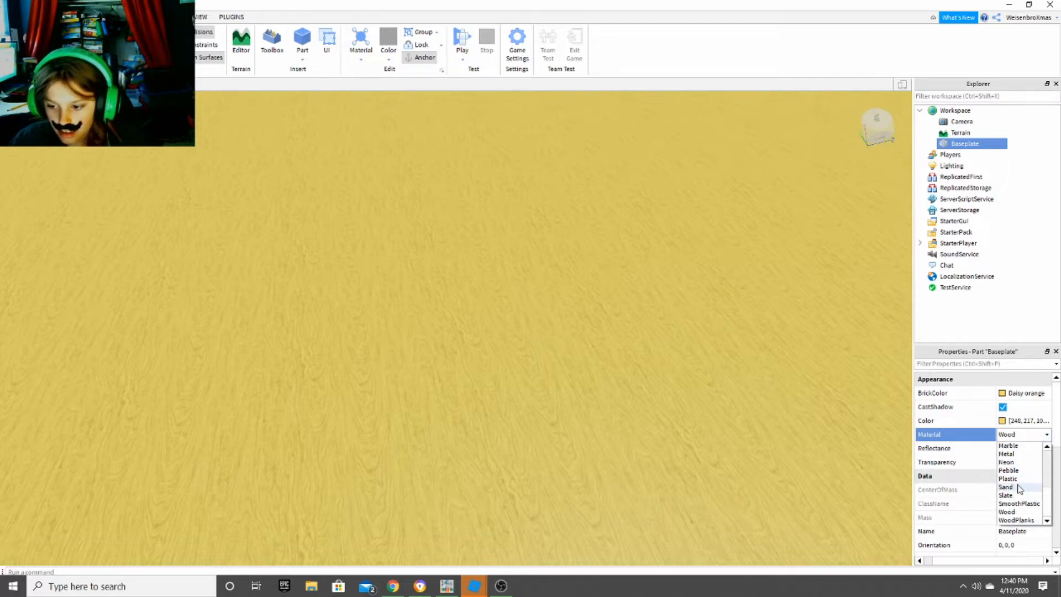
left_click(1006, 487)
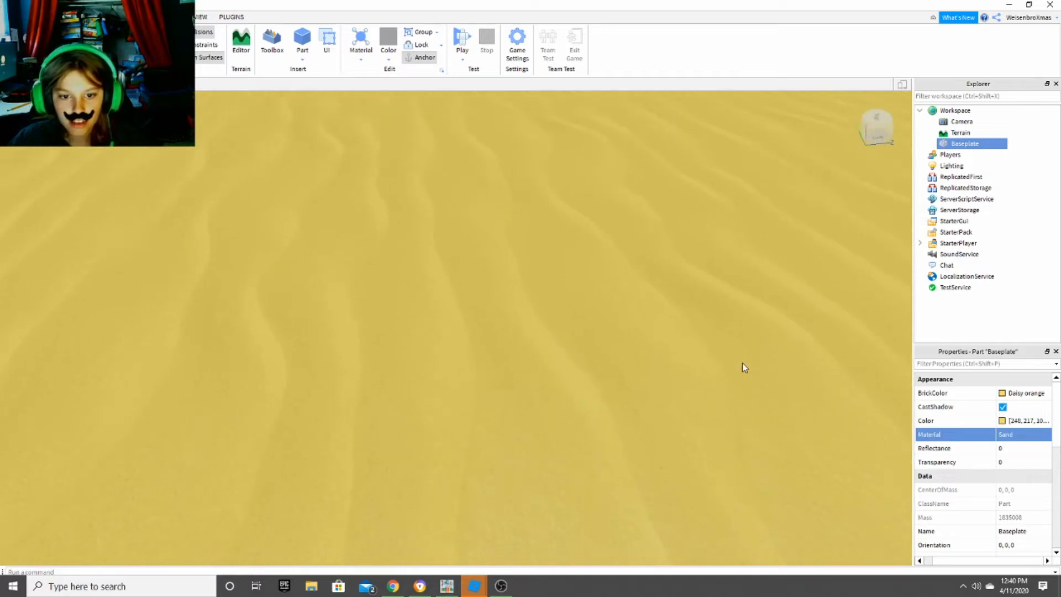
- Open the Toolbox, browse its featured models, and search for cacti
right_click_drag(742, 362, 742, 363)
right_click_drag(432, 212, 432, 212)
left_click(272, 41)
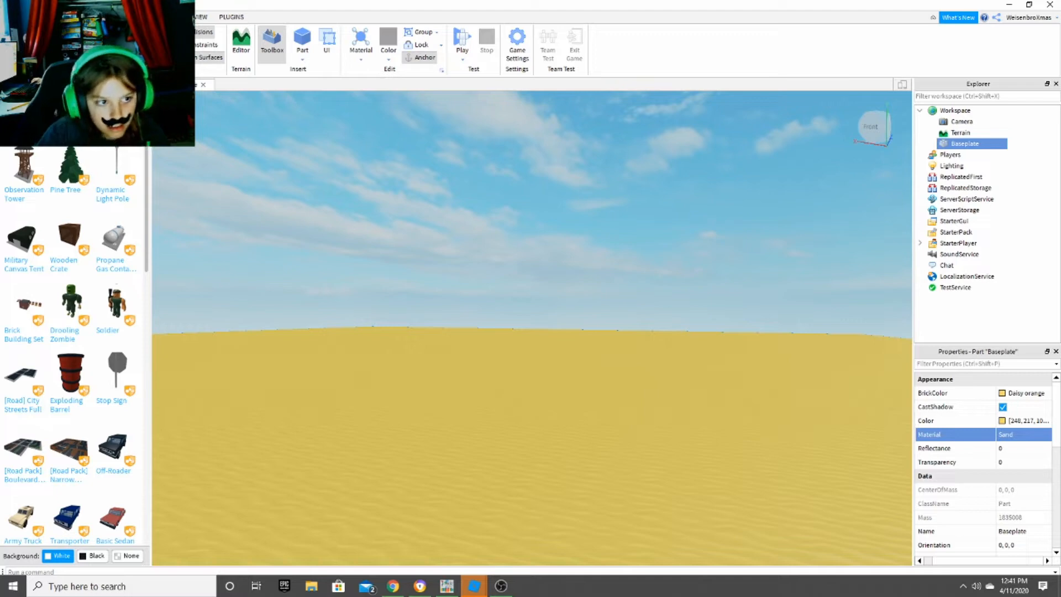
key("Return")
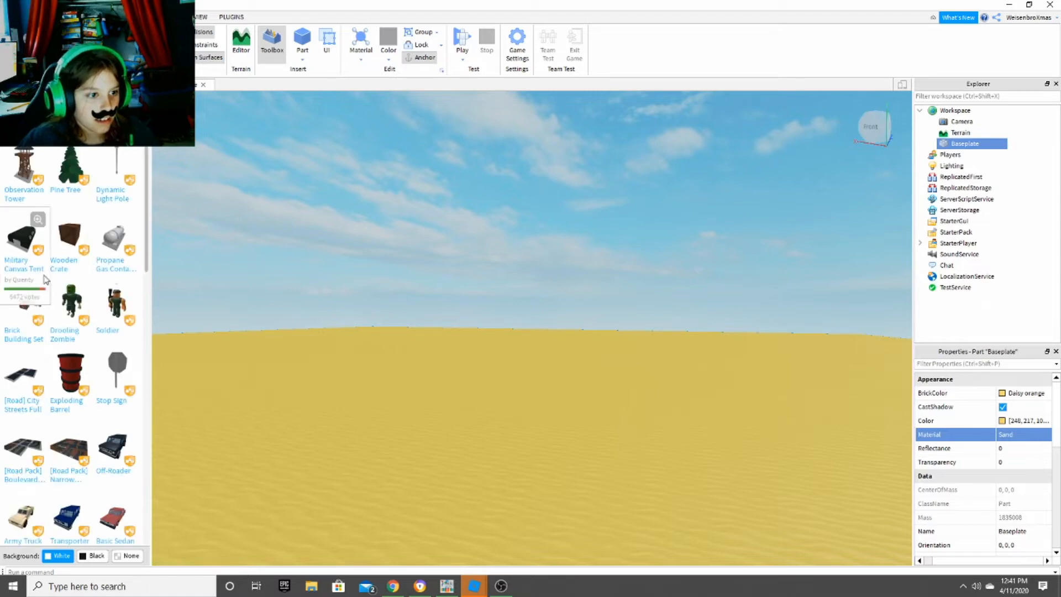
scroll(82, 286, "down", 1)
scroll(83, 290, "down", 6)
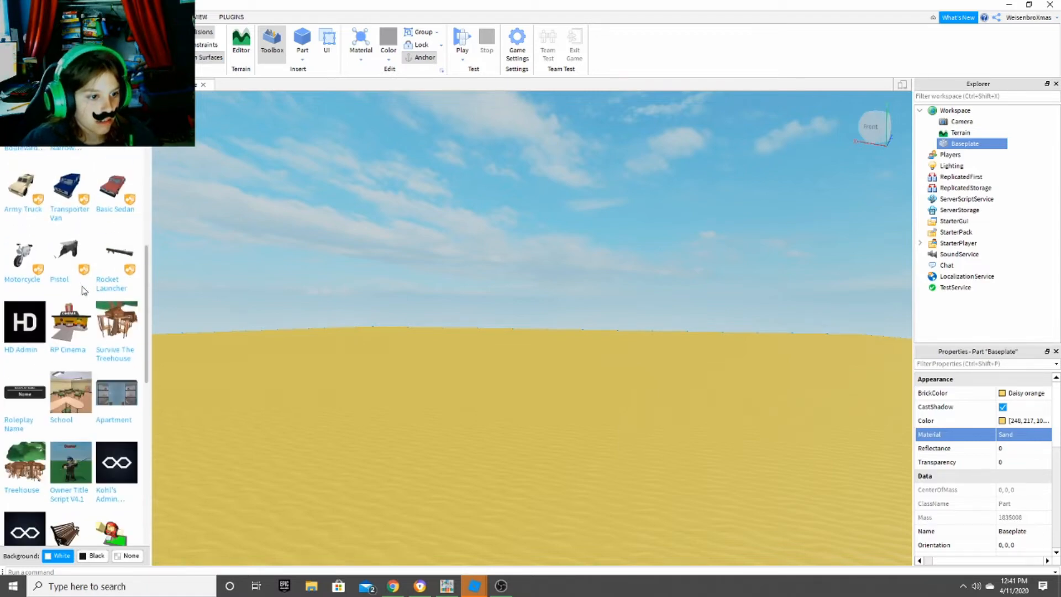
scroll(83, 290, "up", 6)
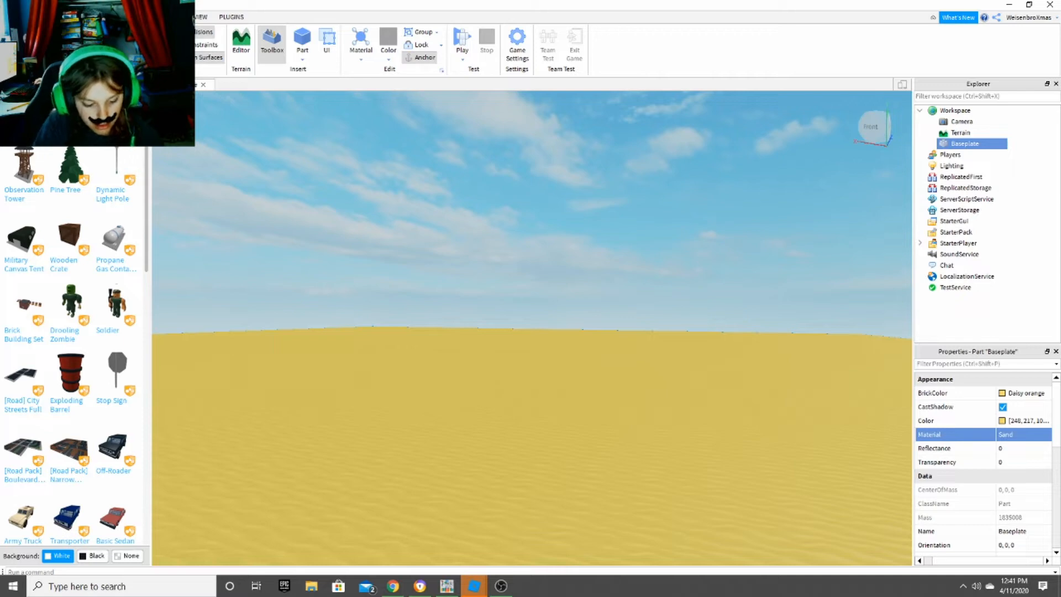
key("Return")
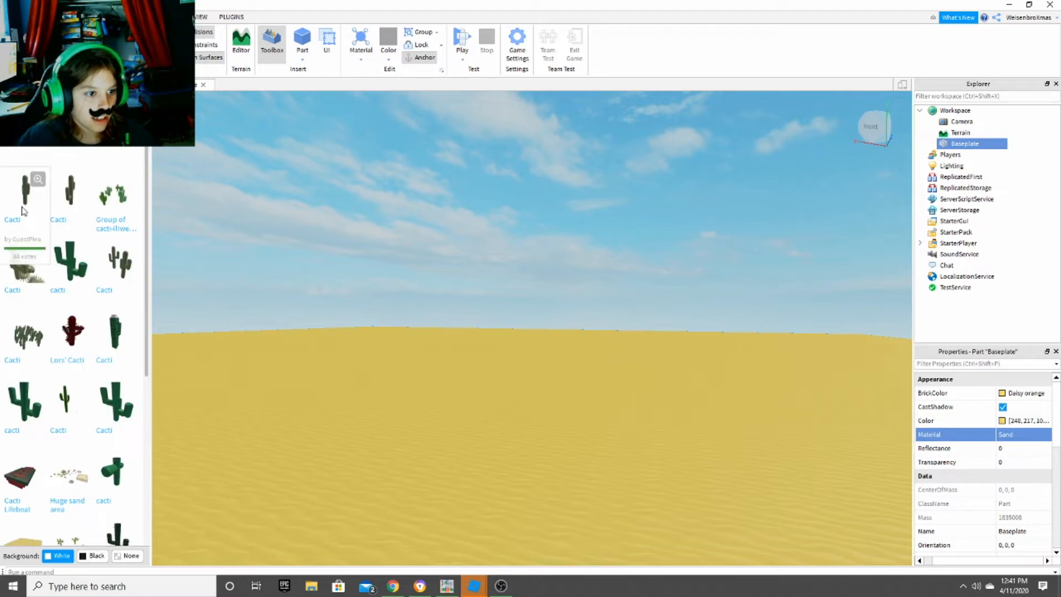
- Insert two copies of the first Cacti model onto the sand baseplate
right_click_drag(357, 371, 317, 344)
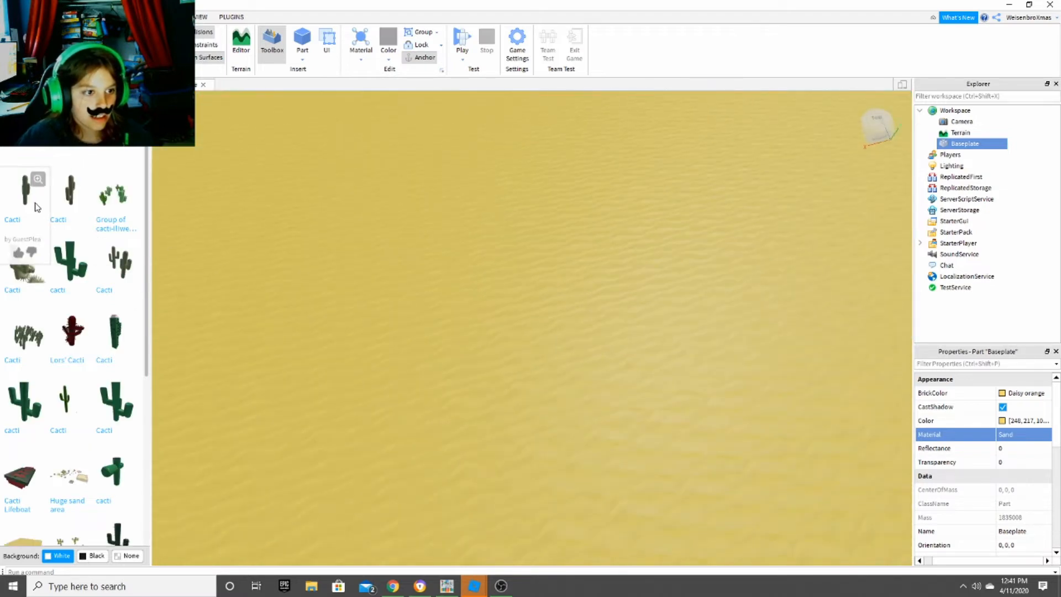
right_click_drag(625, 329, 625, 330)
key("s")
key("s")
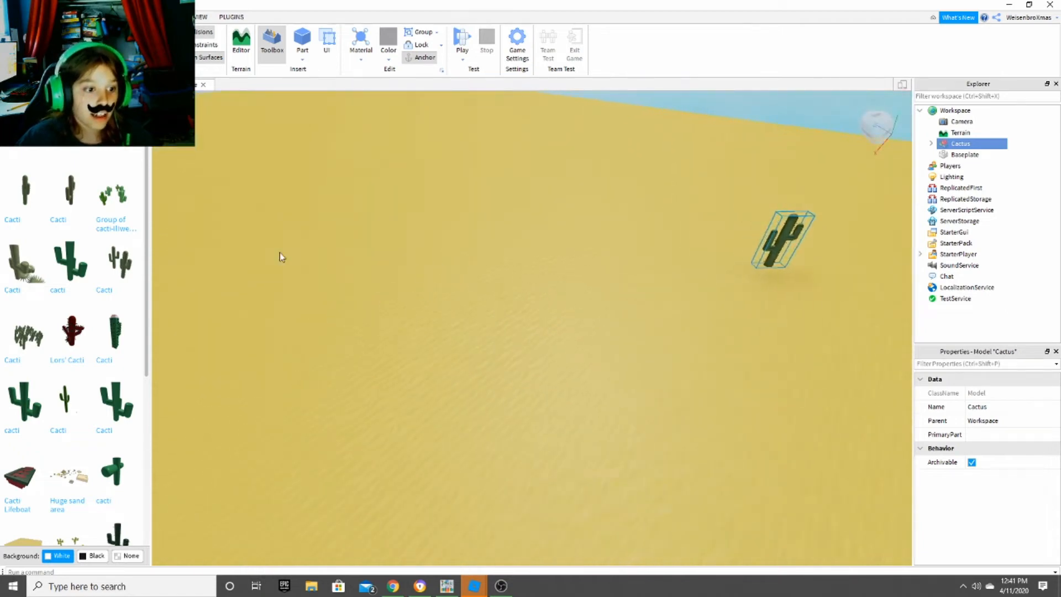
left_click(16, 188)
key("a")
right_click_drag(662, 285, 662, 286)
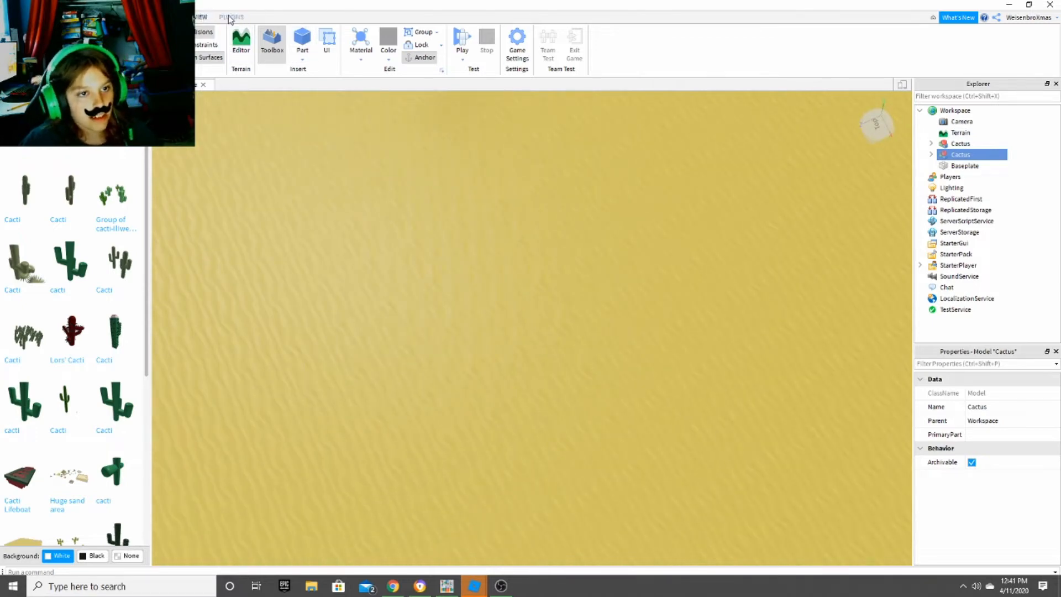
- Examine the available plugin, view, modelling and test tools, and return to the home tools
left_click(229, 18)
right_click_drag(334, 222, 339, 227)
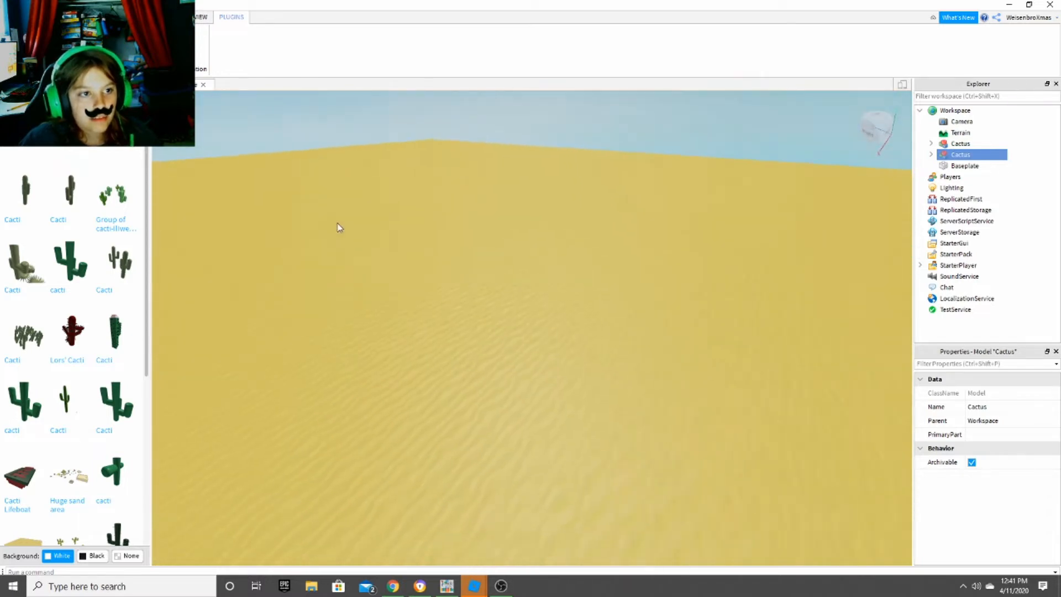
left_click(197, 16)
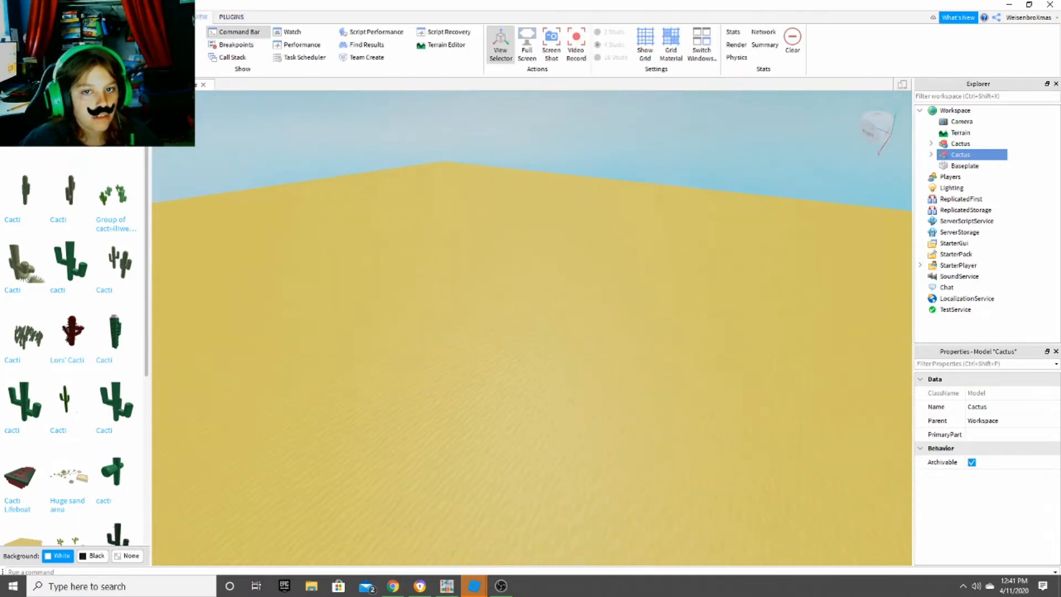
left_click(176, 17)
left_click(149, 17)
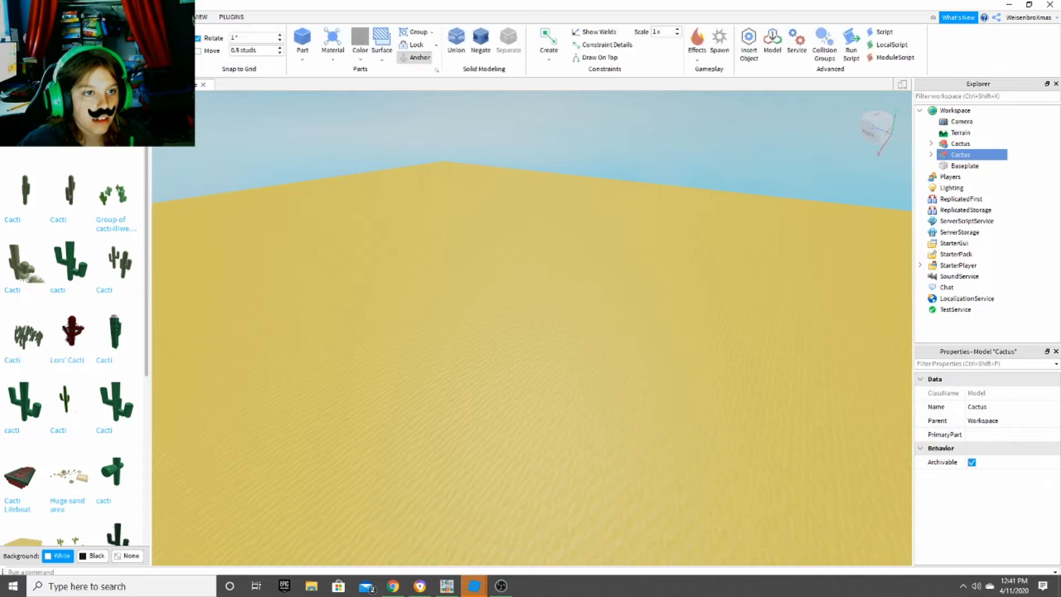
left_click(198, 18)
left_click(175, 17)
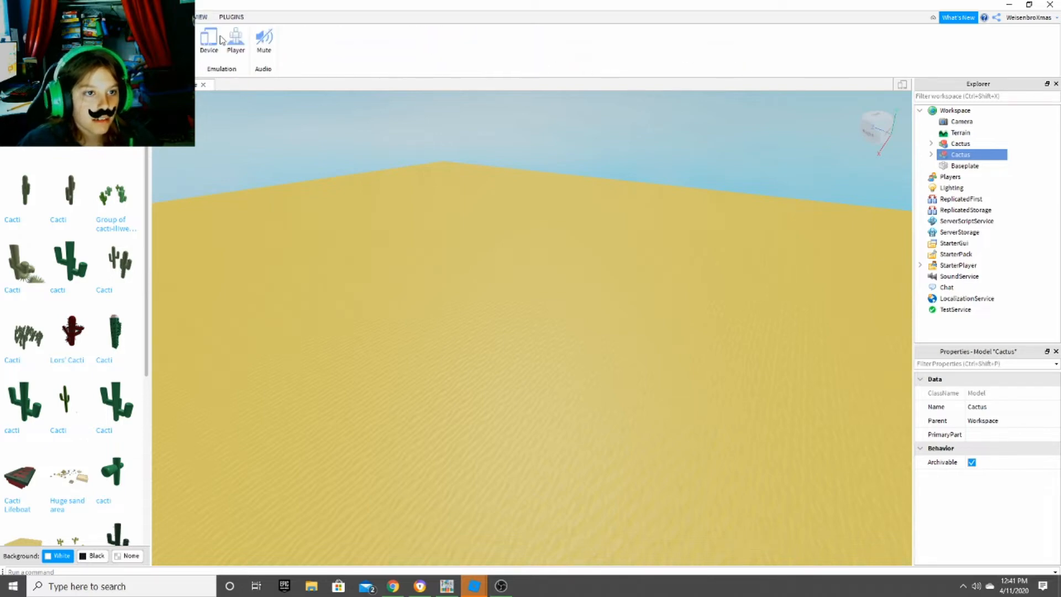
left_click(118, 17)
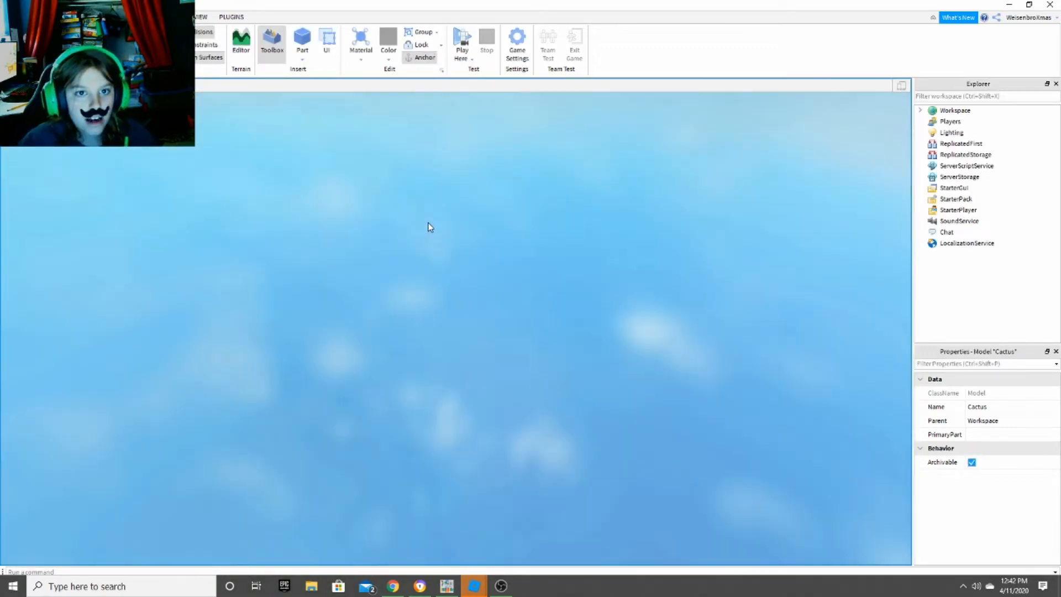
- Test the place with Play Here and with Run, stopping each session after looking around
key("F5")
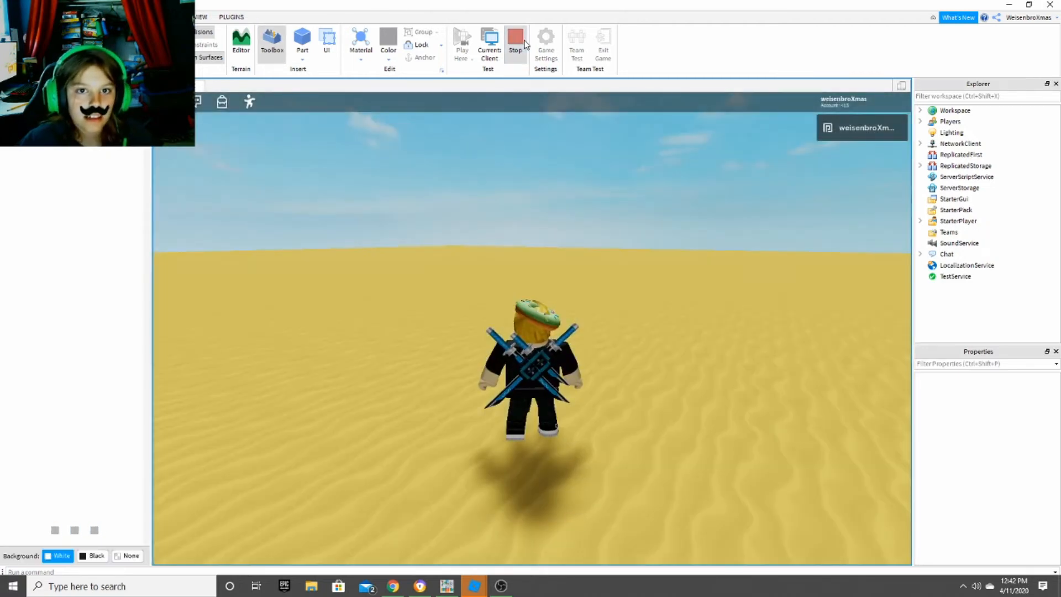
left_click(522, 45)
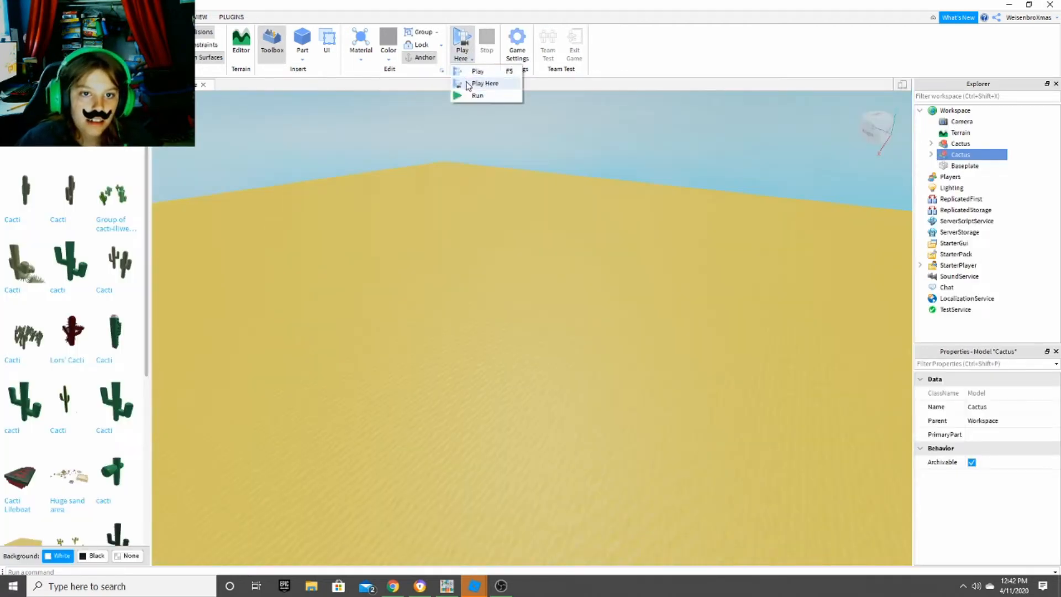
left_click(476, 96)
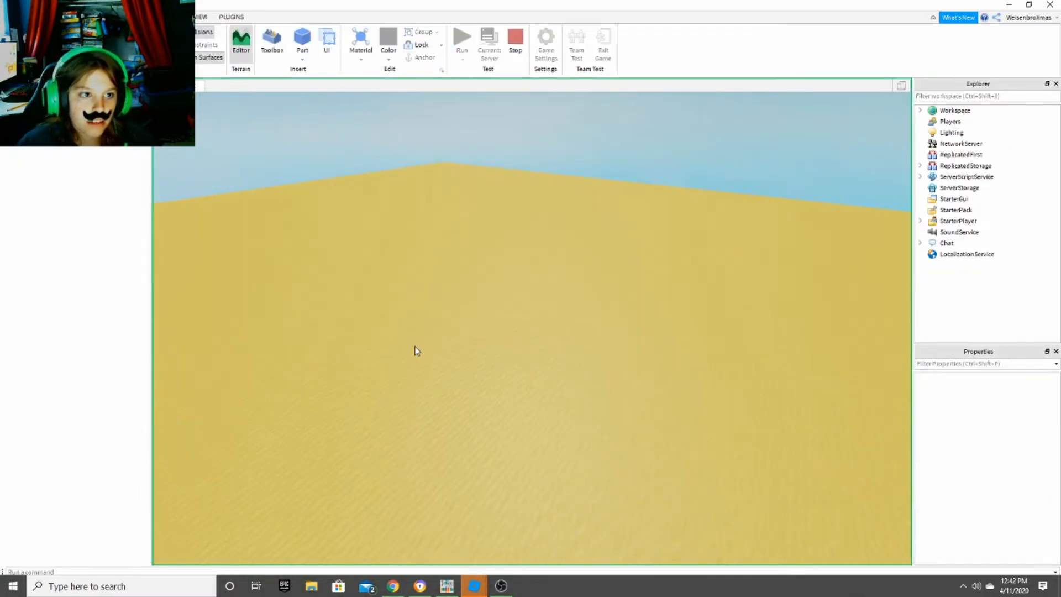
right_click_drag(464, 257, 465, 257)
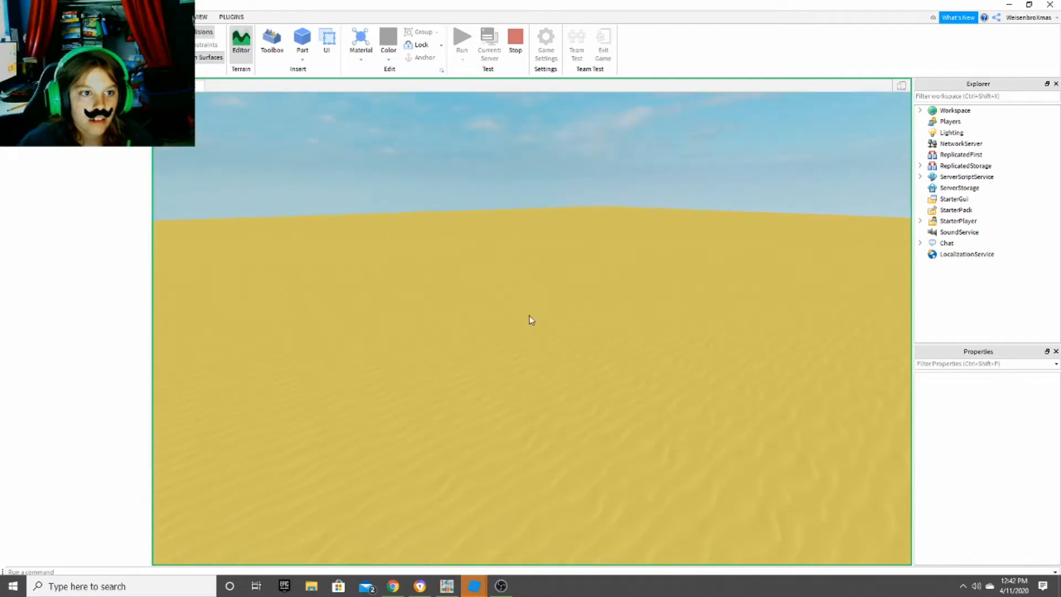
left_click(514, 39)
- Delete both Cactus models from the sand baseplate
right_click_drag(360, 429, 413, 415)
key("w")
key("a")
right_click_drag(547, 320, 547, 320)
key("Delete")
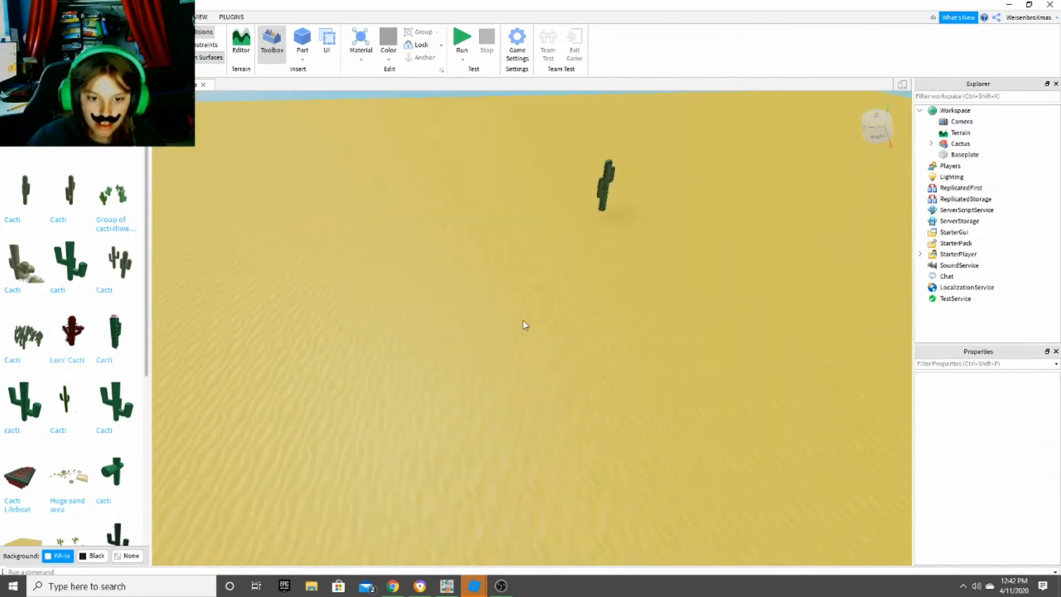
left_click(604, 186)
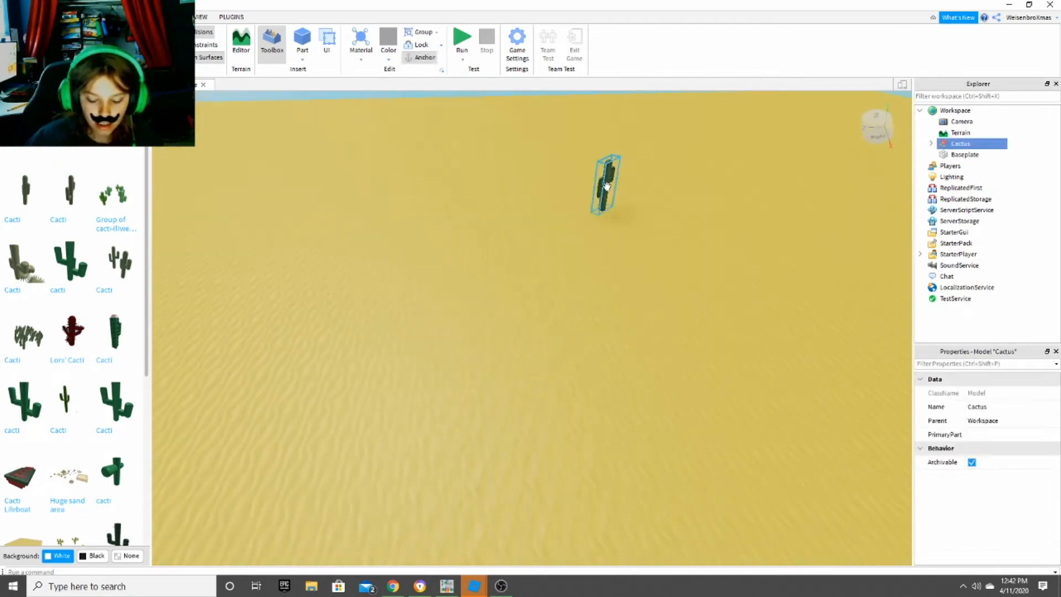
key("Delete")
- Scale the Baseplate vertically, stretching it into a very thick, tall block of sand
right_click_drag(545, 221, 509, 214)
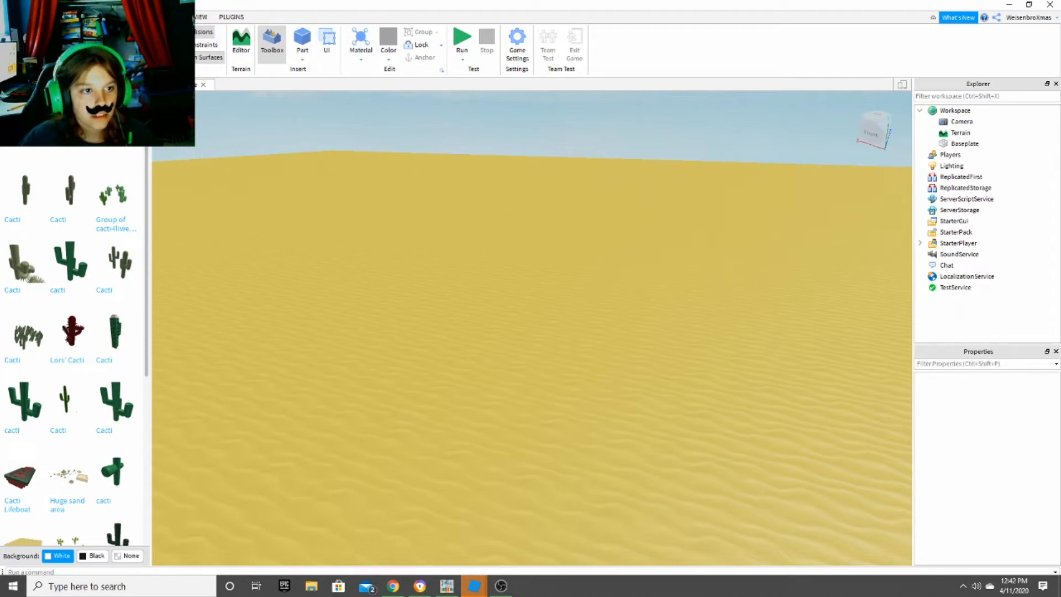
right_click_drag(338, 324, 337, 324)
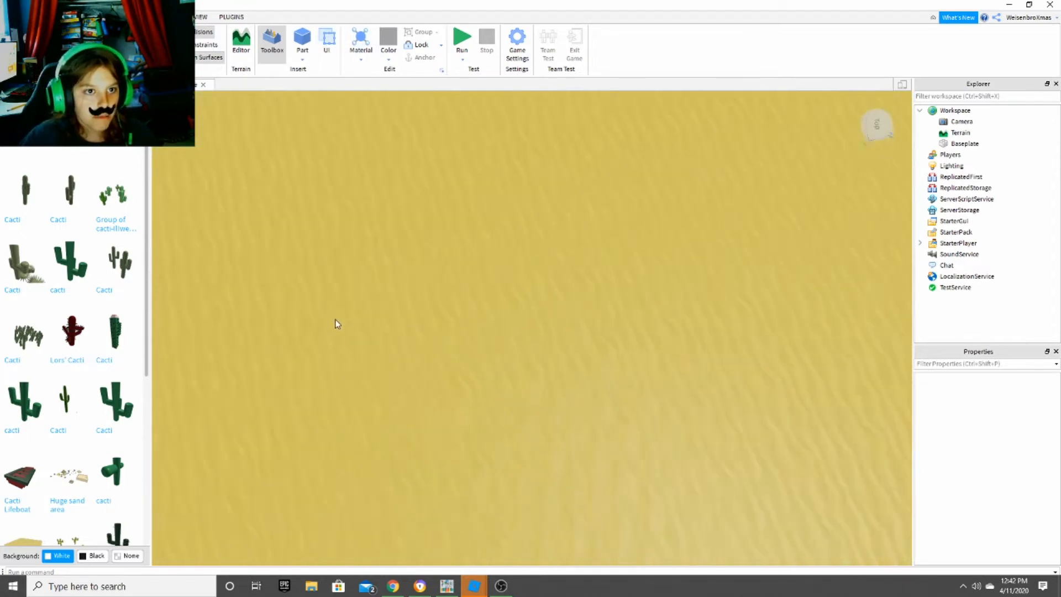
right_click_drag(380, 171, 383, 173)
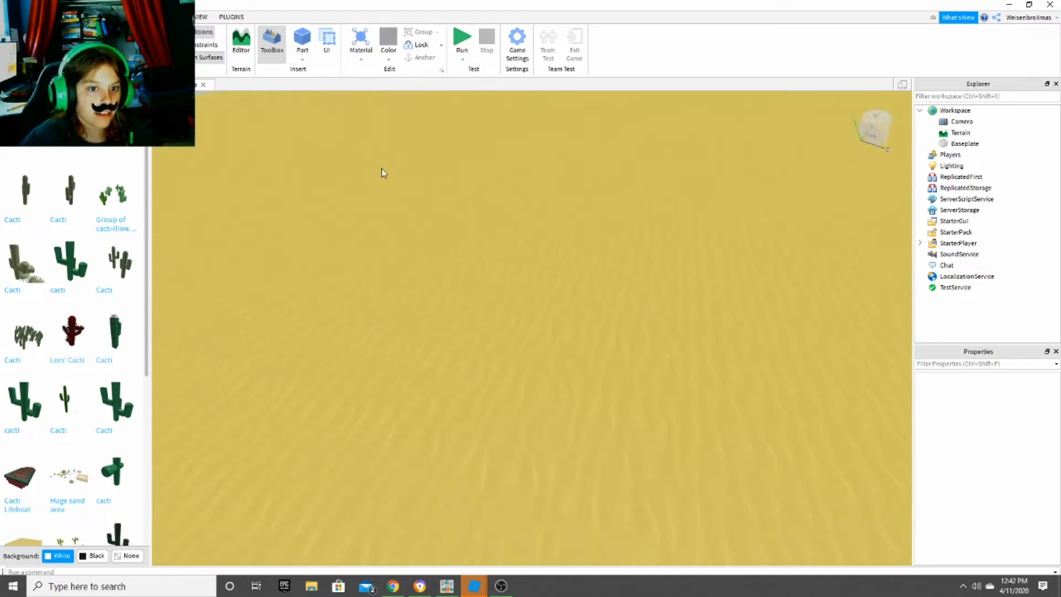
scroll(534, 269, "down", 3)
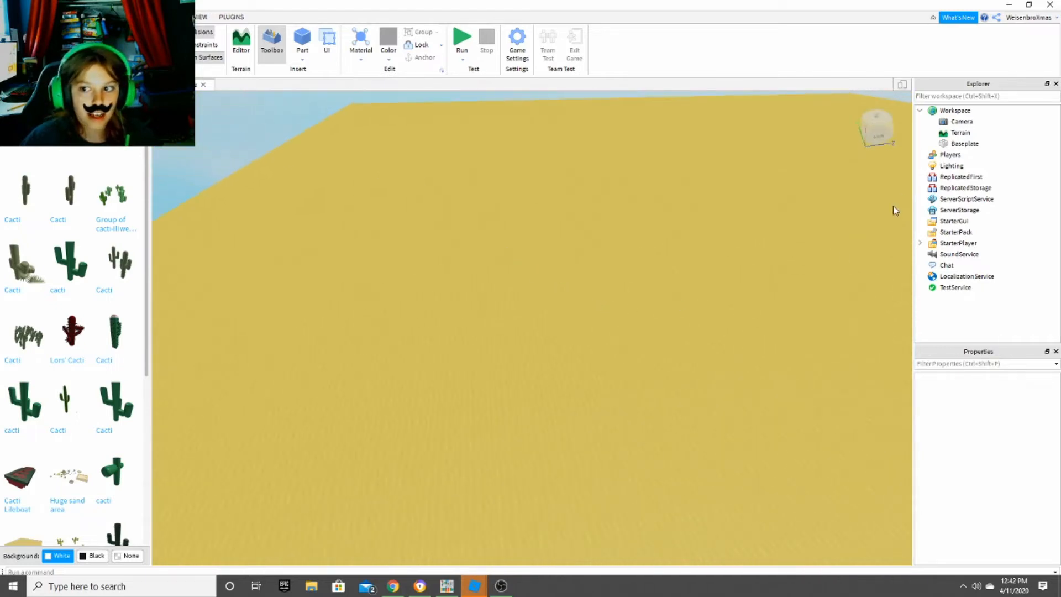
left_click(964, 145)
right_click_drag(630, 206, 469, 203)
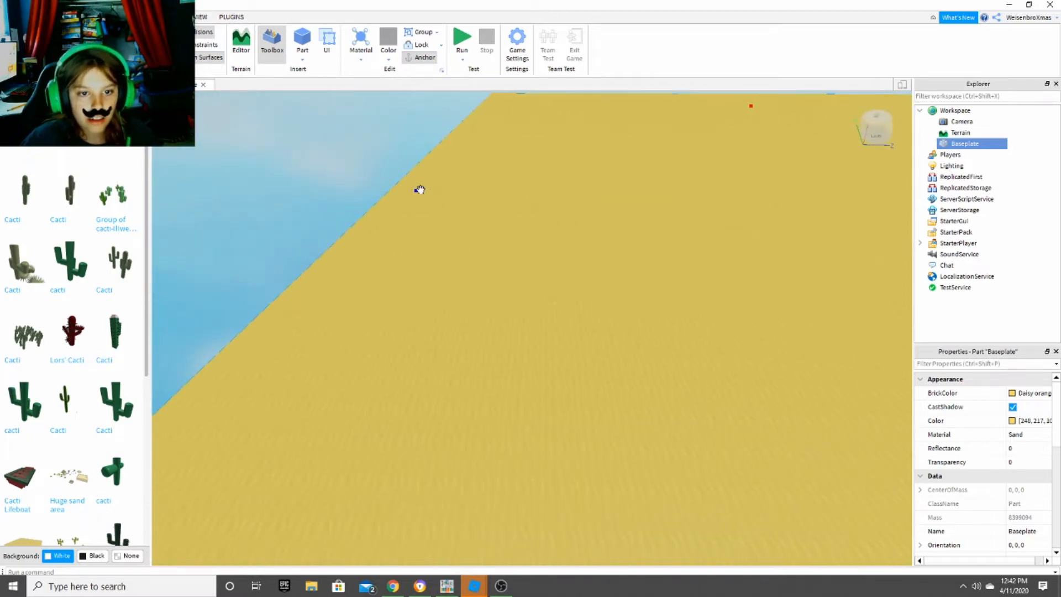
left_click_drag(420, 193, 602, 207)
right_click_drag(602, 206, 603, 206)
key("d")
left_click_drag(700, 188, 506, 184)
mouse_move(506, 184)
right_mouse_down()
mouse_move(507, 201)
mouse_move(507, 191)
right_mouse_up()
right_click_drag(521, 121, 539, 249)
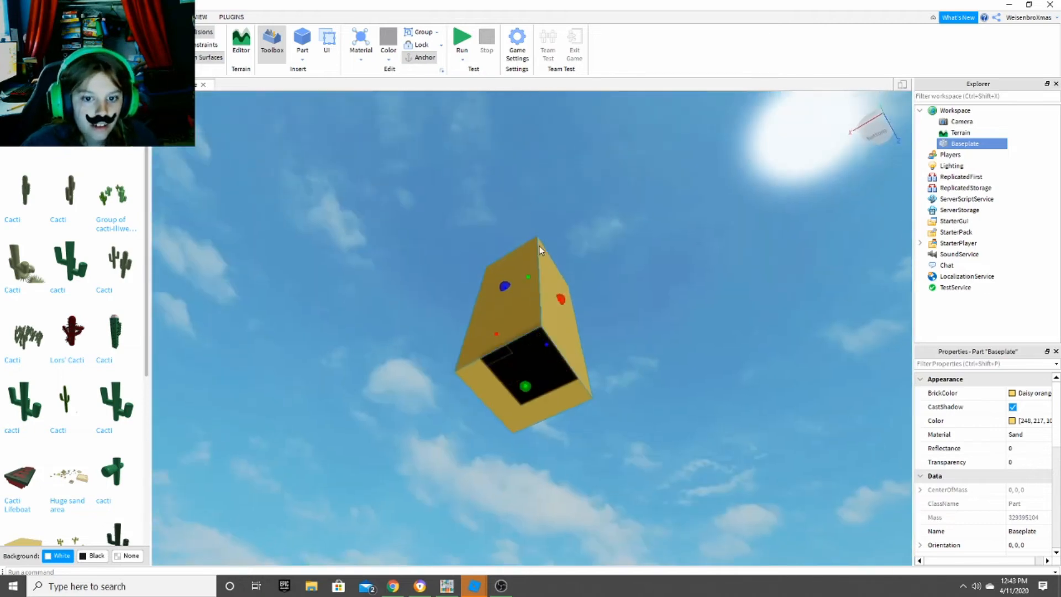
right_click_drag(525, 387, 550, 430)
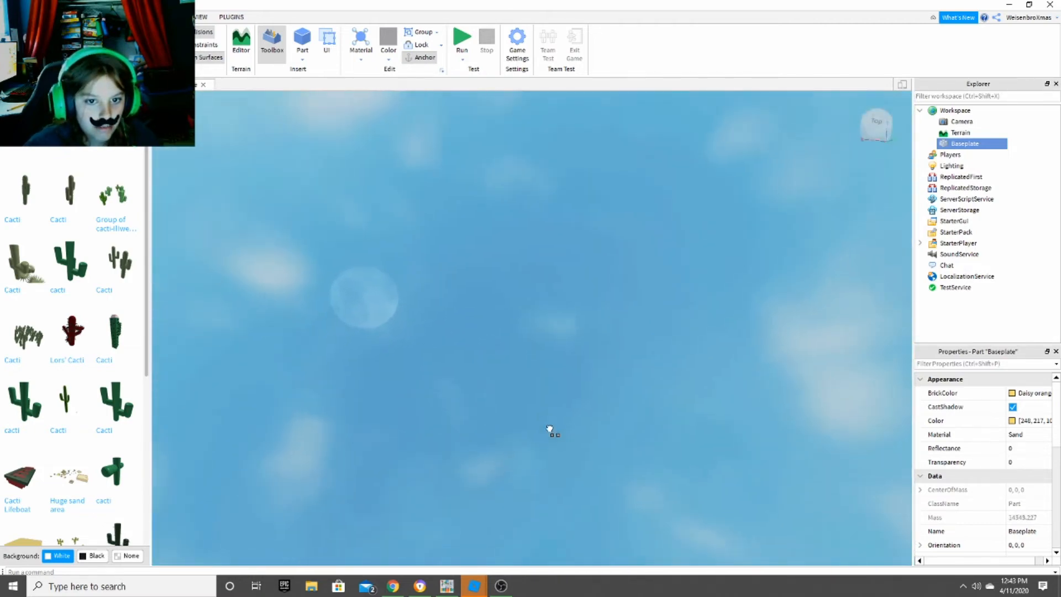
right_click_drag(448, 238, 509, 314)
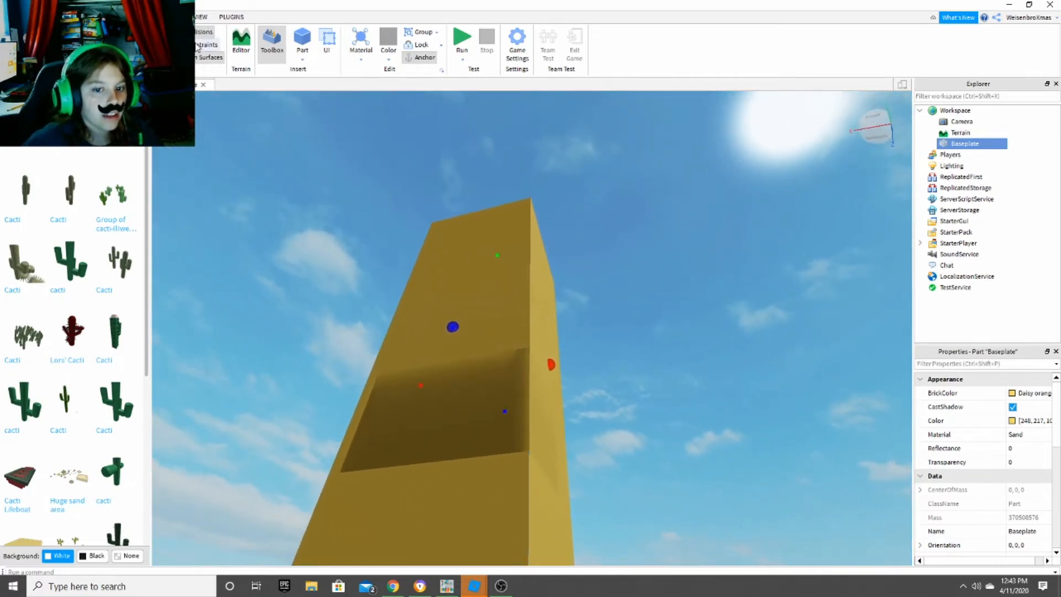
- Insert a new block Part on the edge of the Baseplate's top surface
key("w")
right_click_drag(512, 309, 408, 215)
key("w")
key("s")
left_click(302, 39)
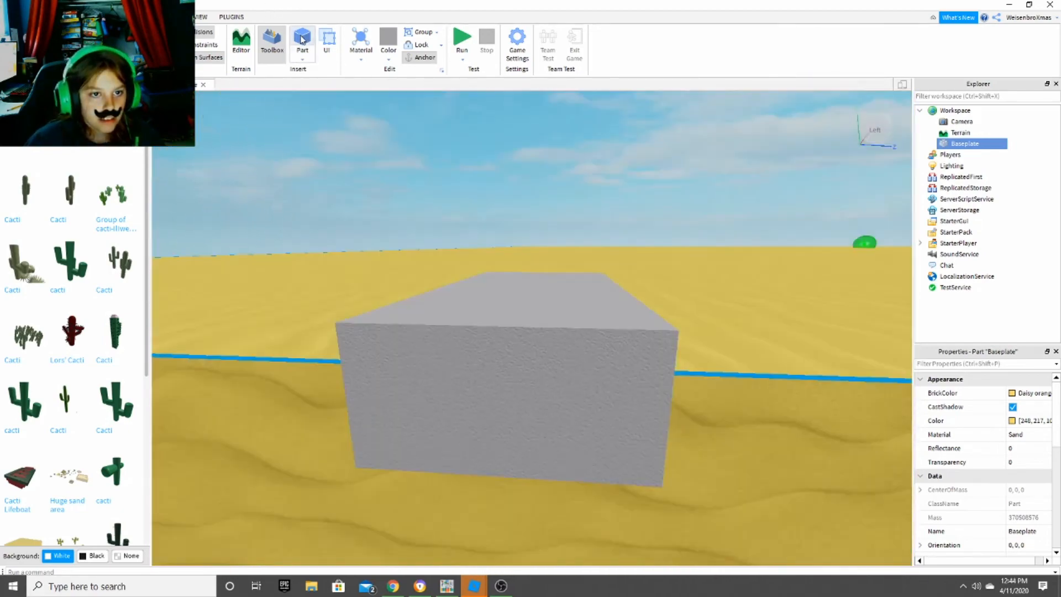
key("s")
right_click_drag(466, 303, 467, 310)
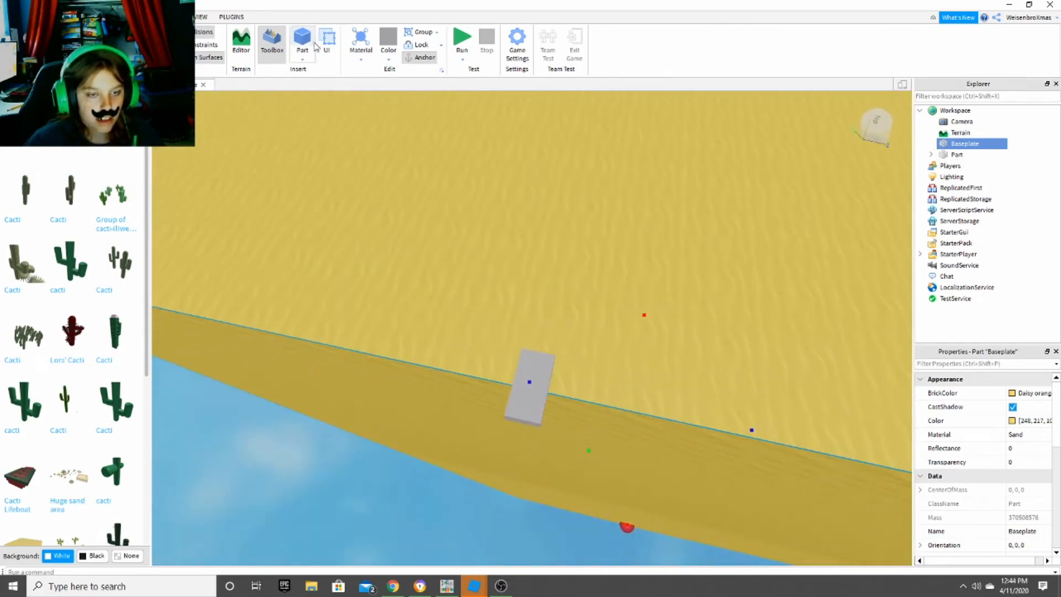
- Reposition the grey Part along the Baseplate's edge and scale it into a long, wide, flat slab
left_click_drag(519, 402, 657, 306)
right_click_drag(656, 306, 666, 286)
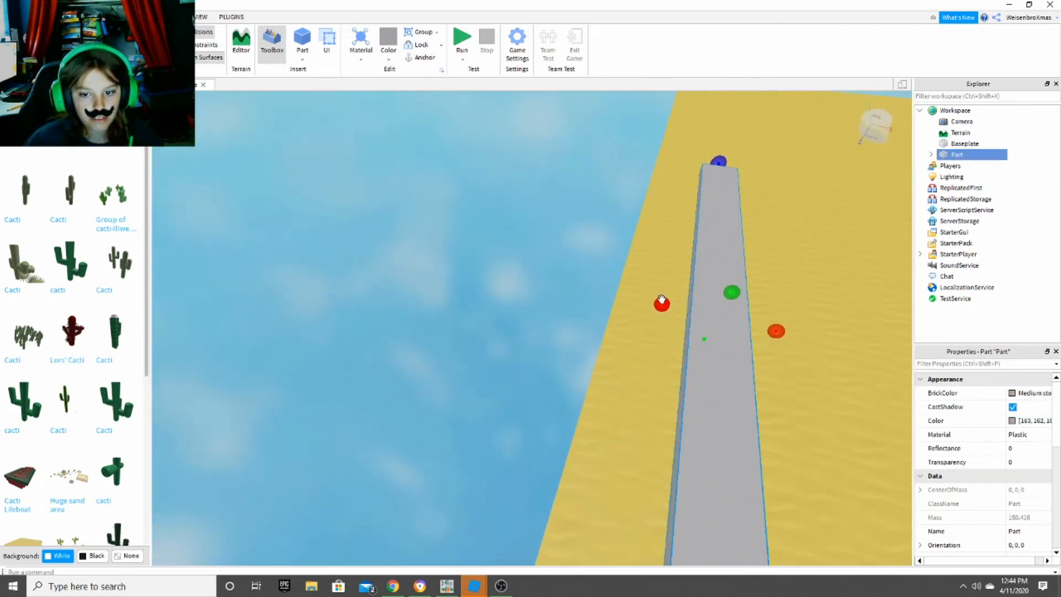
left_click_drag(661, 300, 426, 280)
right_click_drag(545, 275, 569, 272)
right_click_drag(563, 136, 415, 191)
right_click_drag(473, 322, 559, 137)
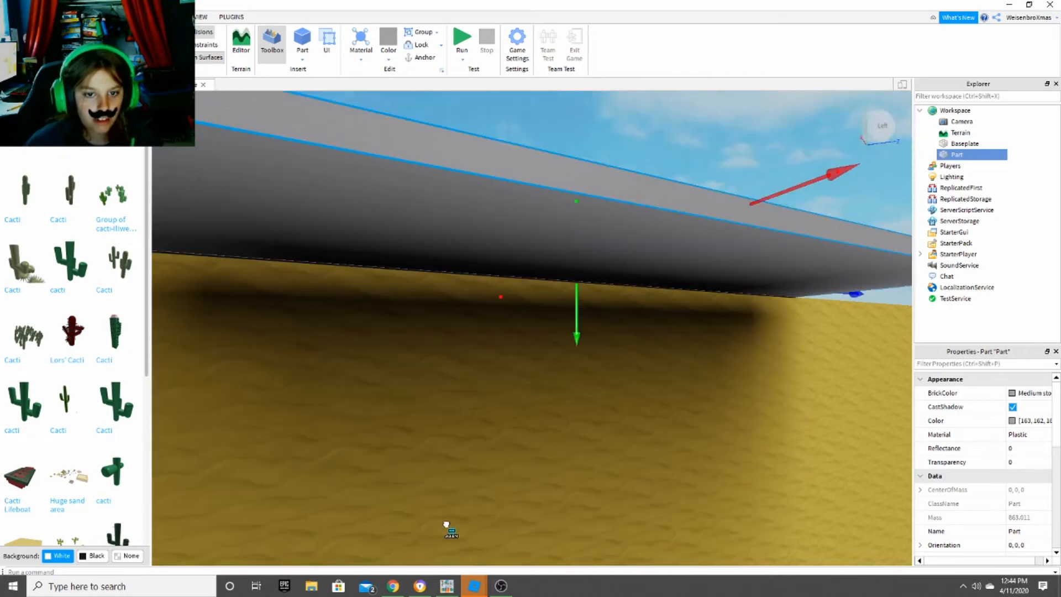
right_click_drag(446, 524, 407, 429)
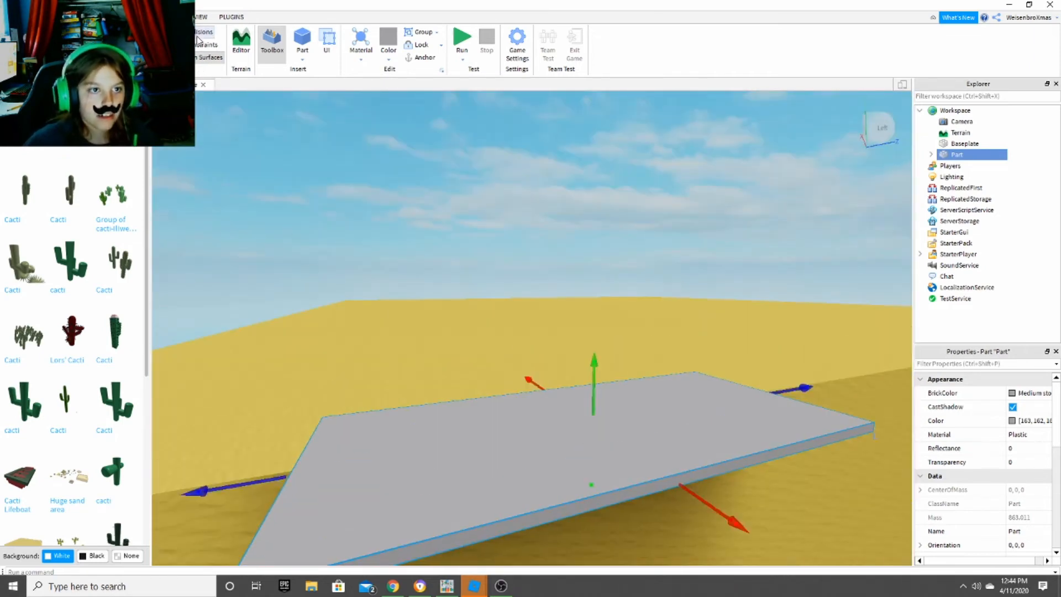
- Lower the grey slab so it sits beside the Baseplate's edge, just beneath the sand's top surface
right_click_drag(433, 236, 563, 354)
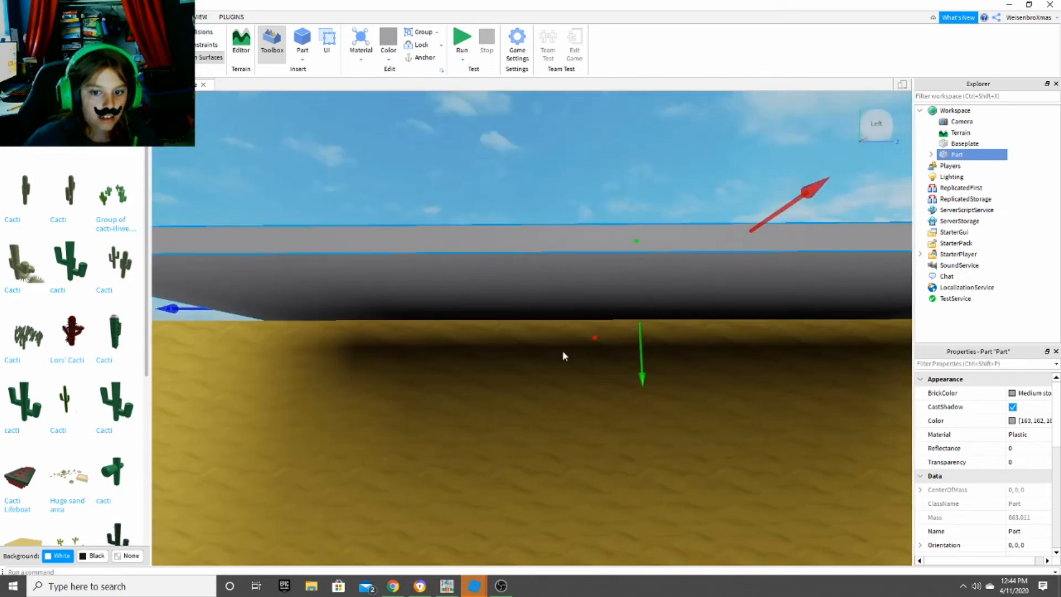
left_click_drag(641, 376, 631, 407)
right_click_drag(631, 408, 632, 409)
- Try a Transparency of 1 on the grey slab and clear the value again
scroll(990, 444, "down", 1)
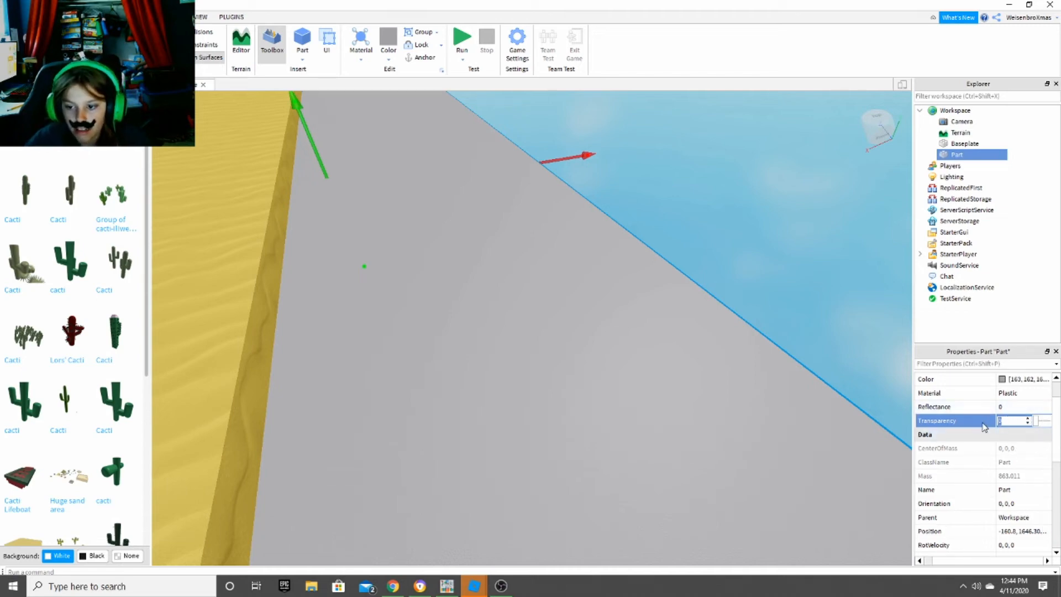
right_click_drag(857, 331, 857, 332)
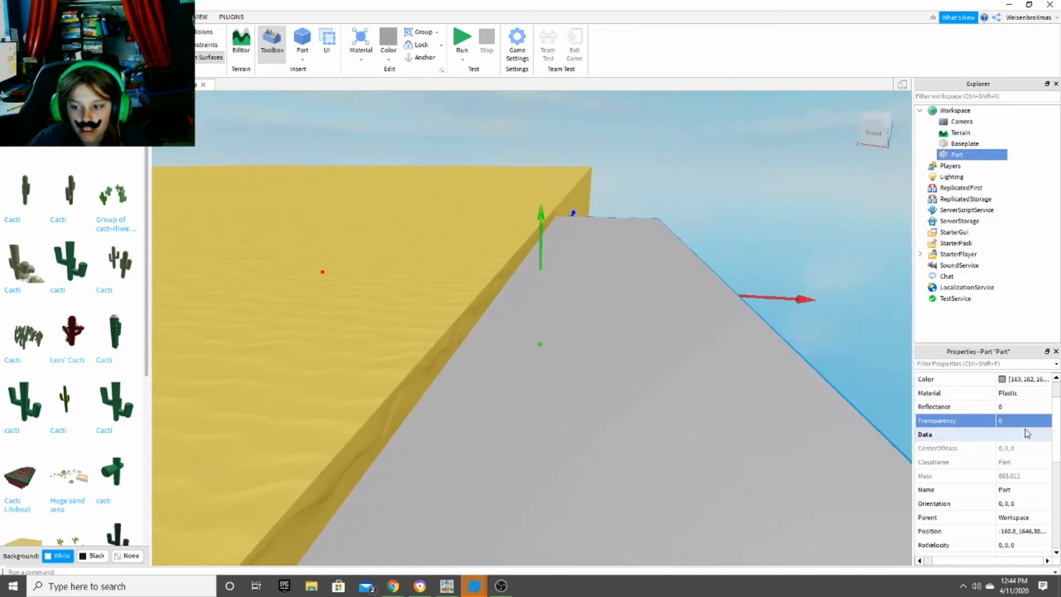
left_click(1016, 420)
type("1")
key("Return")
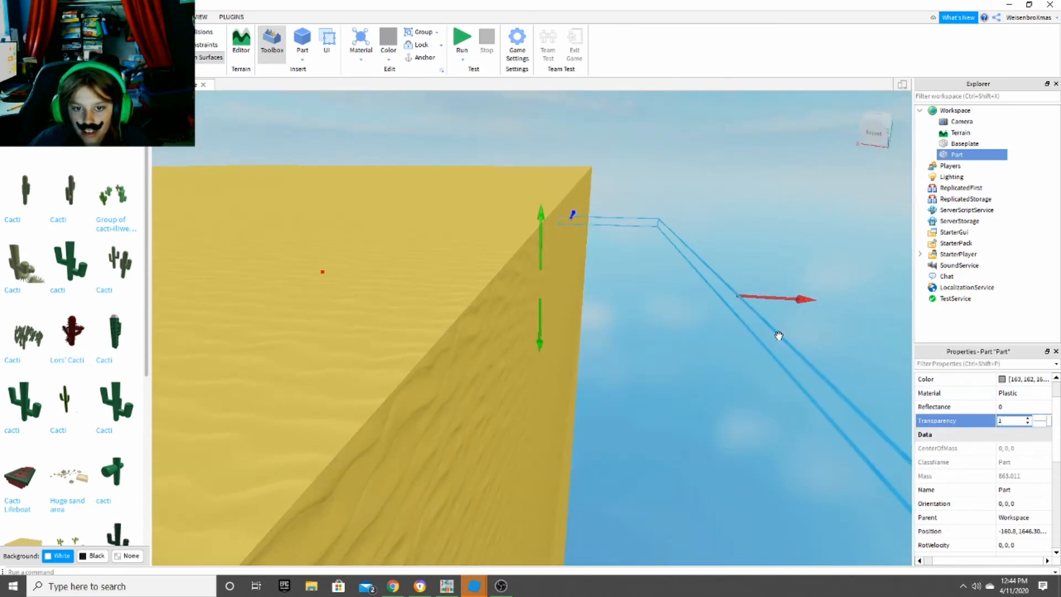
right_click_drag(777, 336, 778, 335)
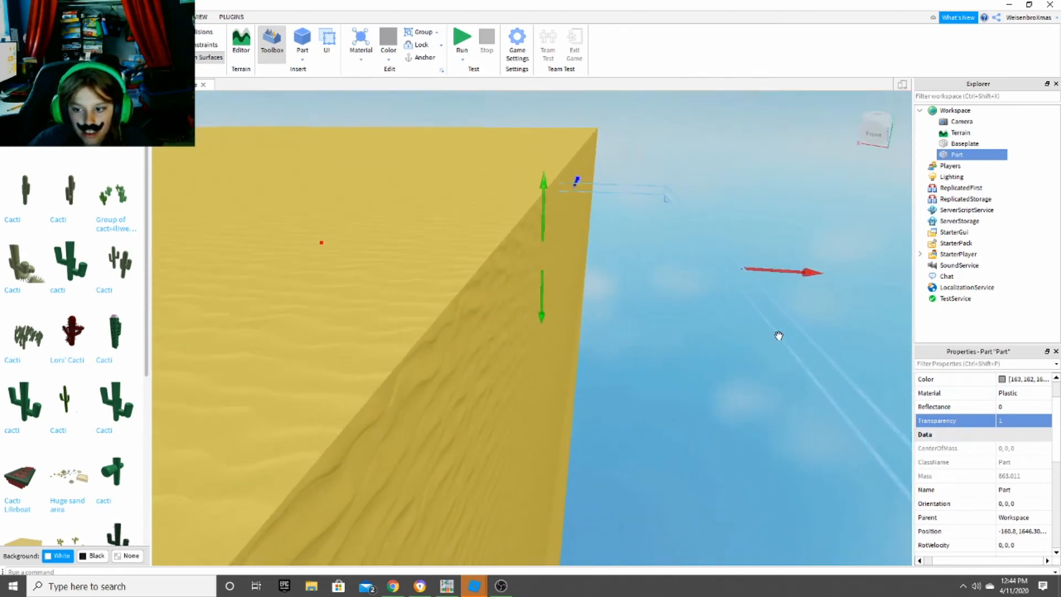
left_click(1015, 419)
key("BackSpace")
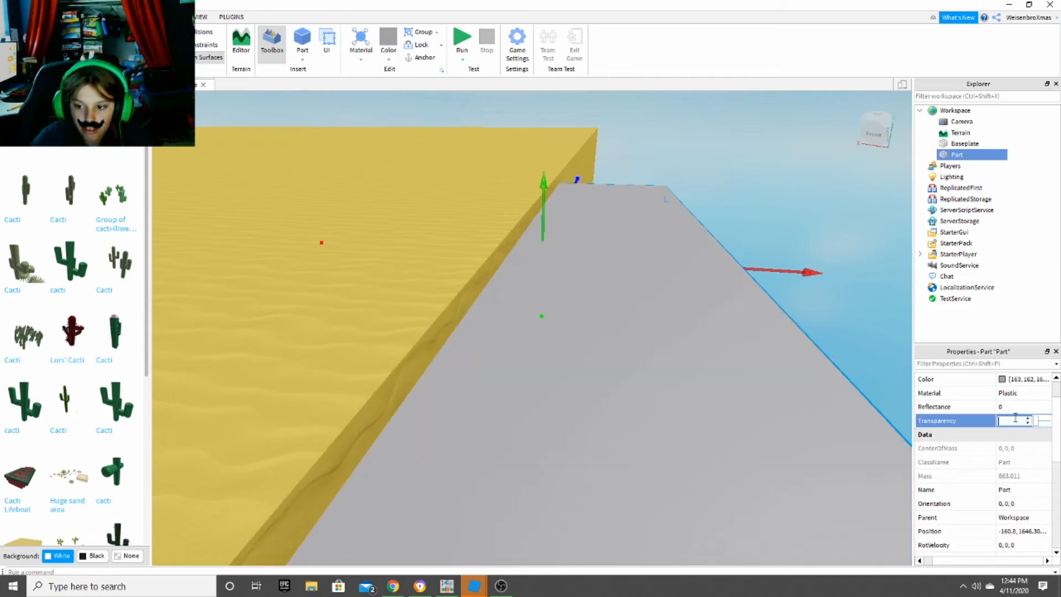
- Turn off CanCollide for the grey slab
scroll(1028, 464, "down", 3)
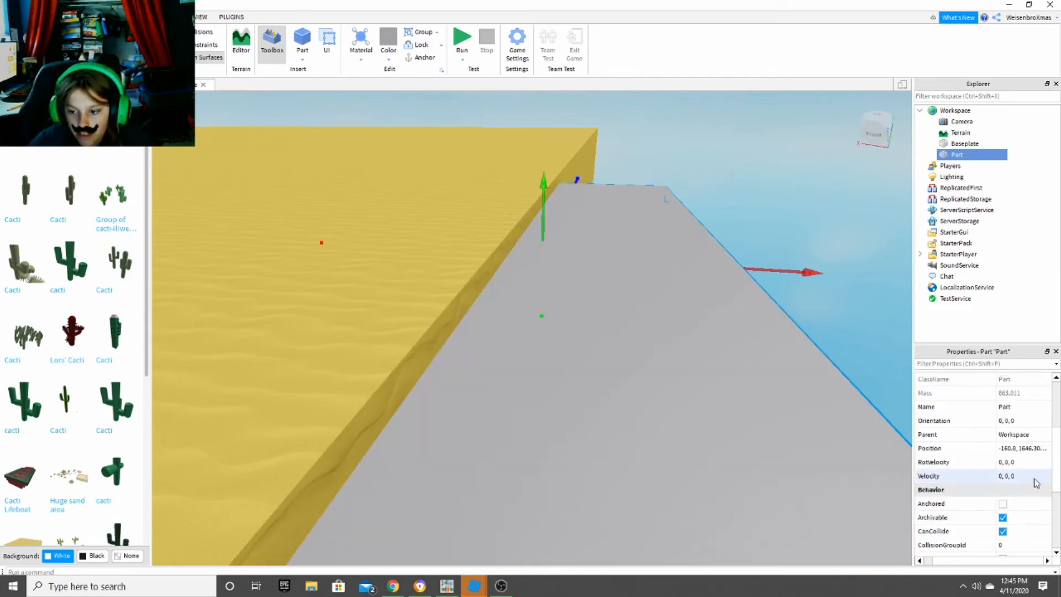
left_click(1002, 490)
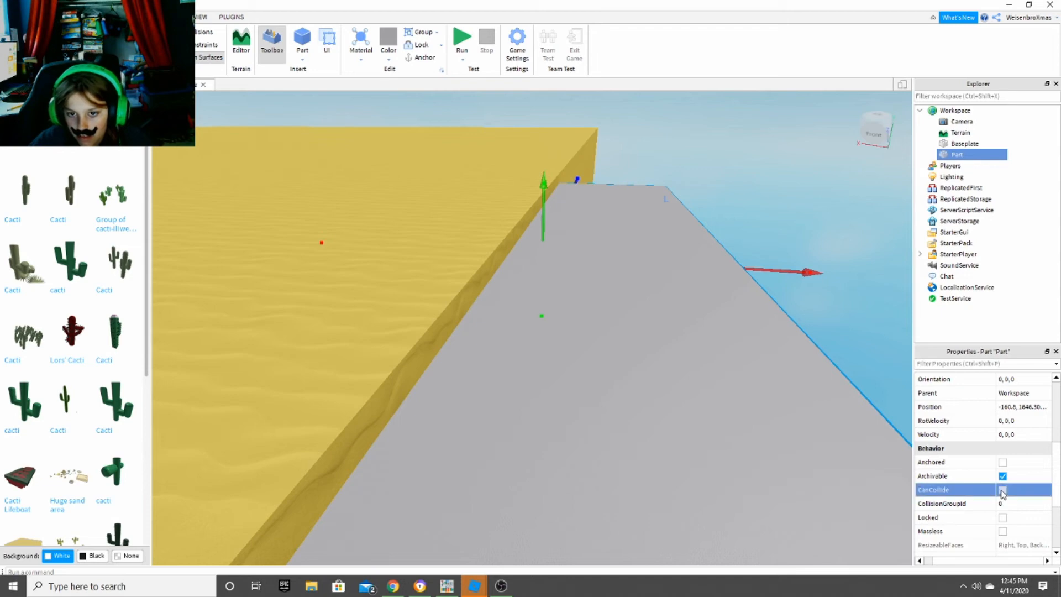
right_click_drag(672, 298, 735, 345)
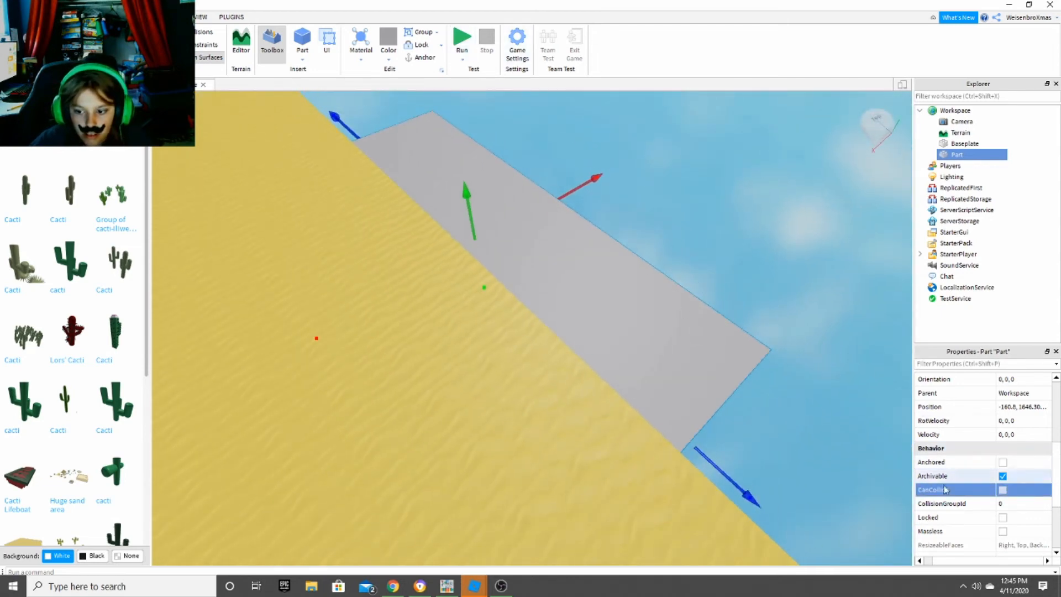
- Playtest the place, walk the character along the Baseplate's edge to check the slab, and stop the test
left_click(463, 63)
left_click(484, 82)
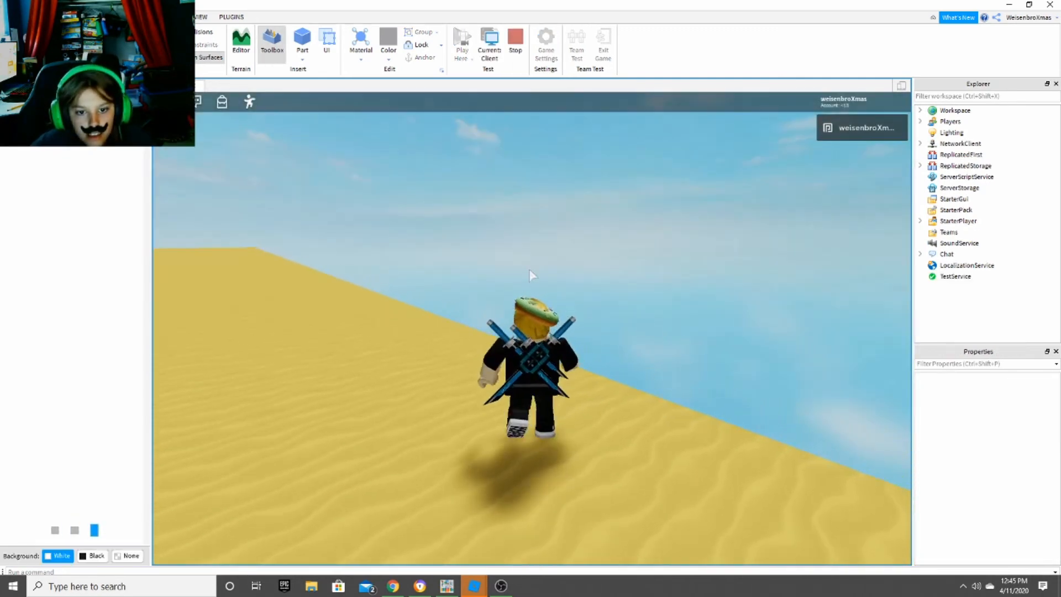
right_click_drag(528, 268, 529, 267)
key("w")
key("d")
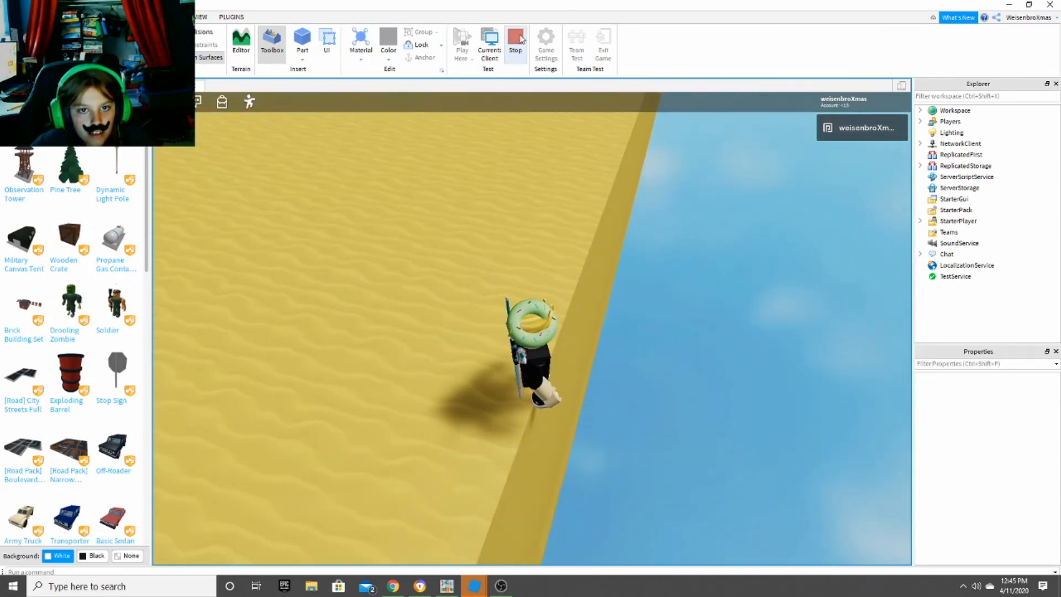
left_click(519, 38)
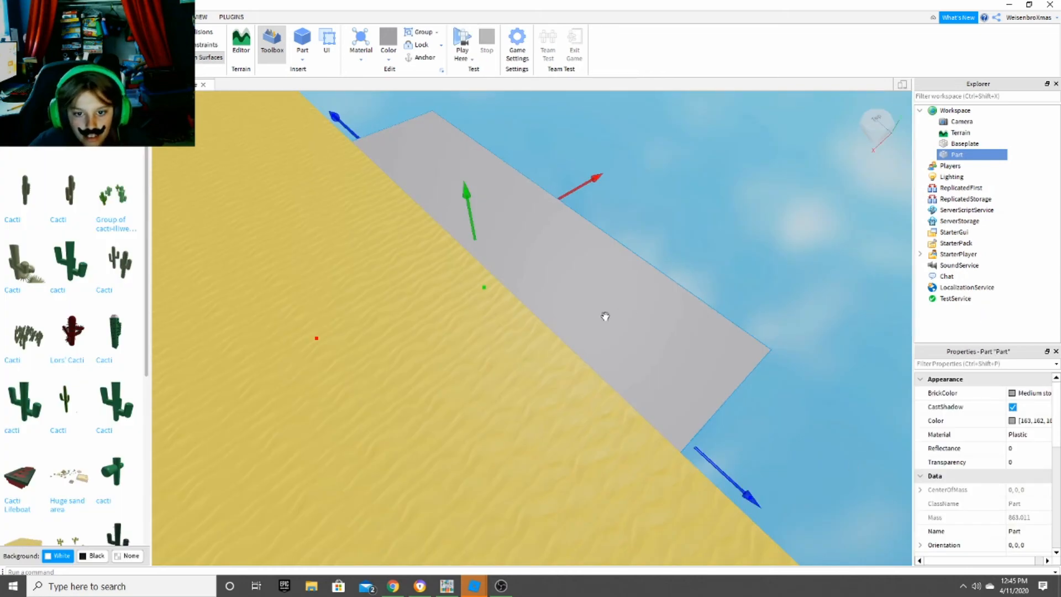
- Anchor the grey slab in place at the Baseplate's edge
right_click_drag(605, 316, 604, 320)
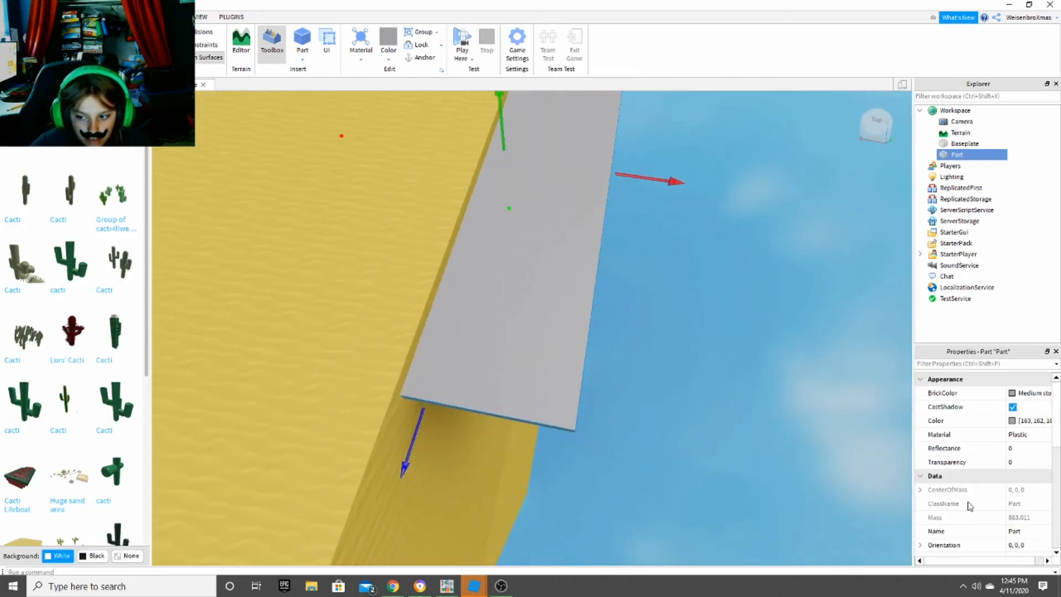
scroll(967, 498, "down", 6)
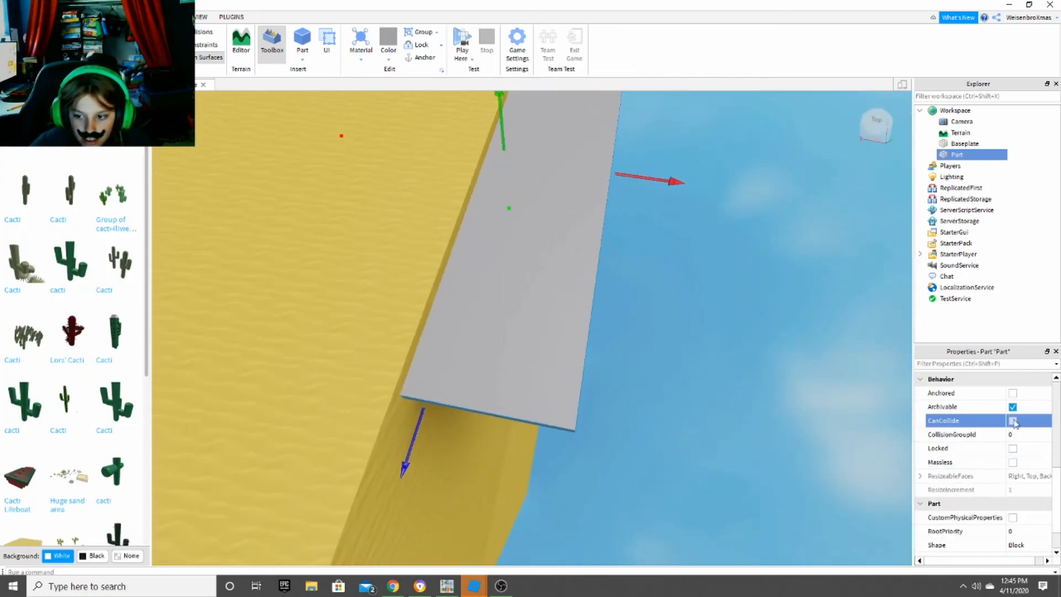
left_click(1011, 420)
left_click(1012, 393)
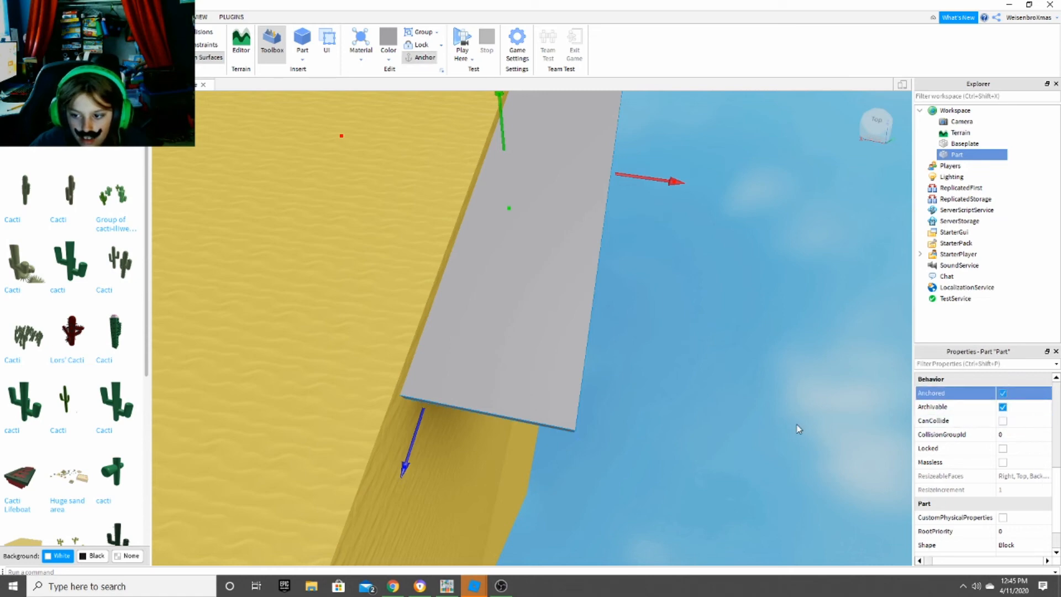
- Playtest the place again, walking the character toward the anchored slab and viewing the avatar up close on the sand
right_click_drag(804, 422, 798, 395)
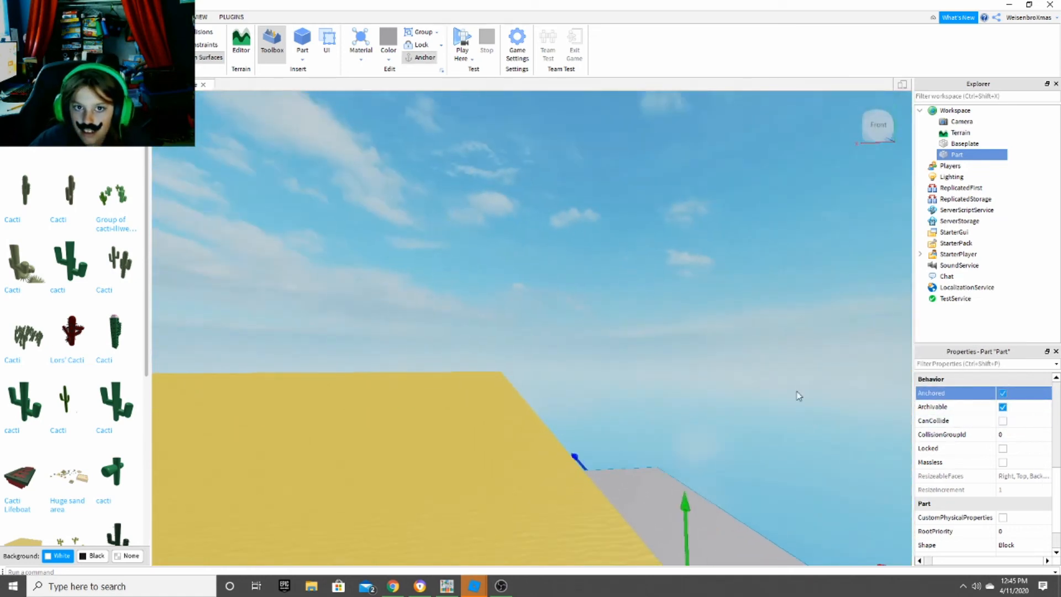
left_click(463, 41)
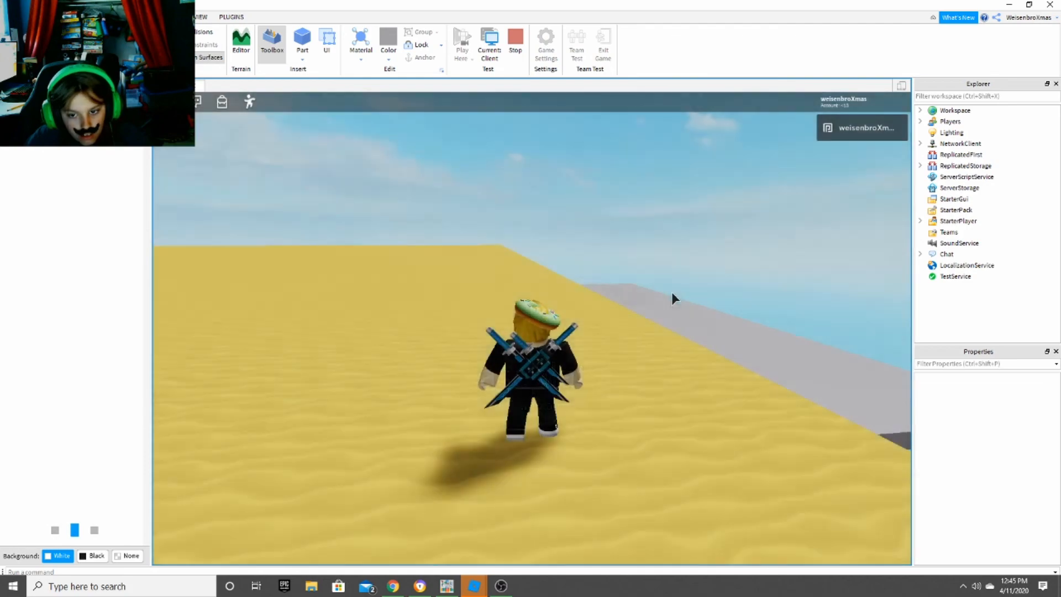
key("w")
right_click_drag(672, 293, 673, 298)
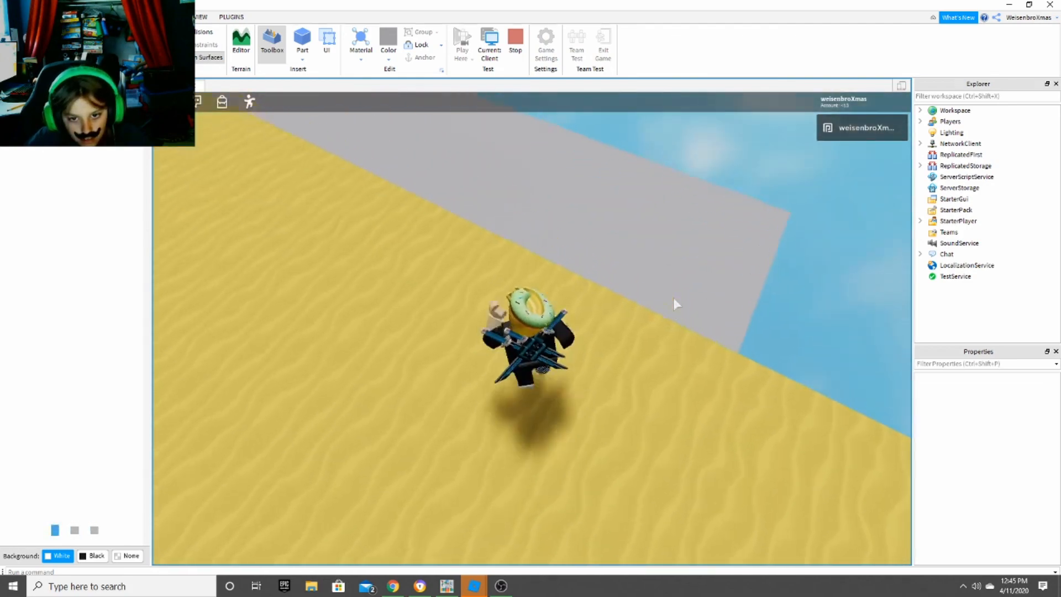
scroll(673, 297, "up", 8)
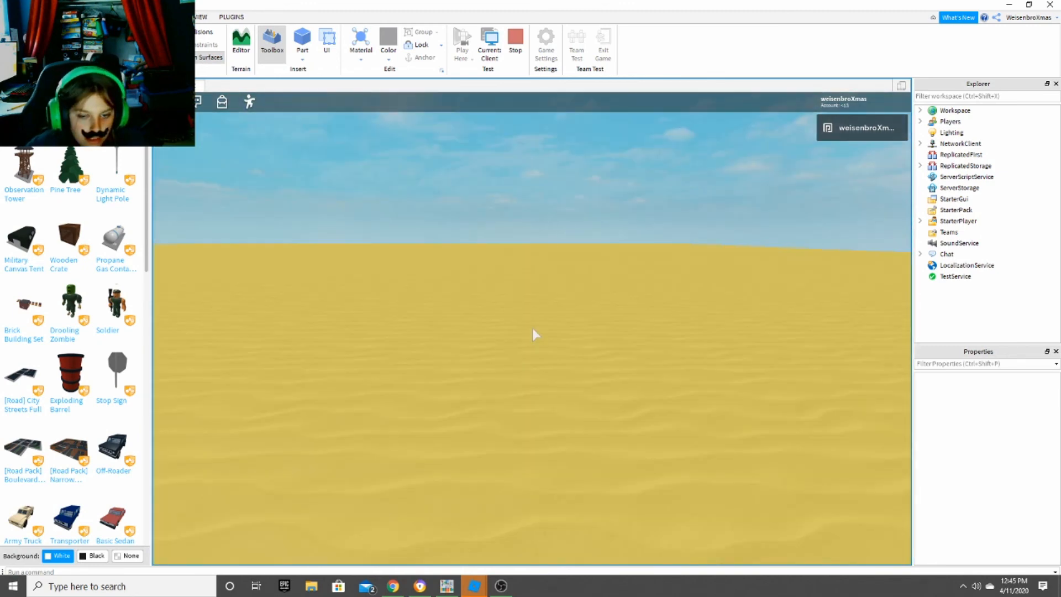
scroll(532, 327, "down", 3)
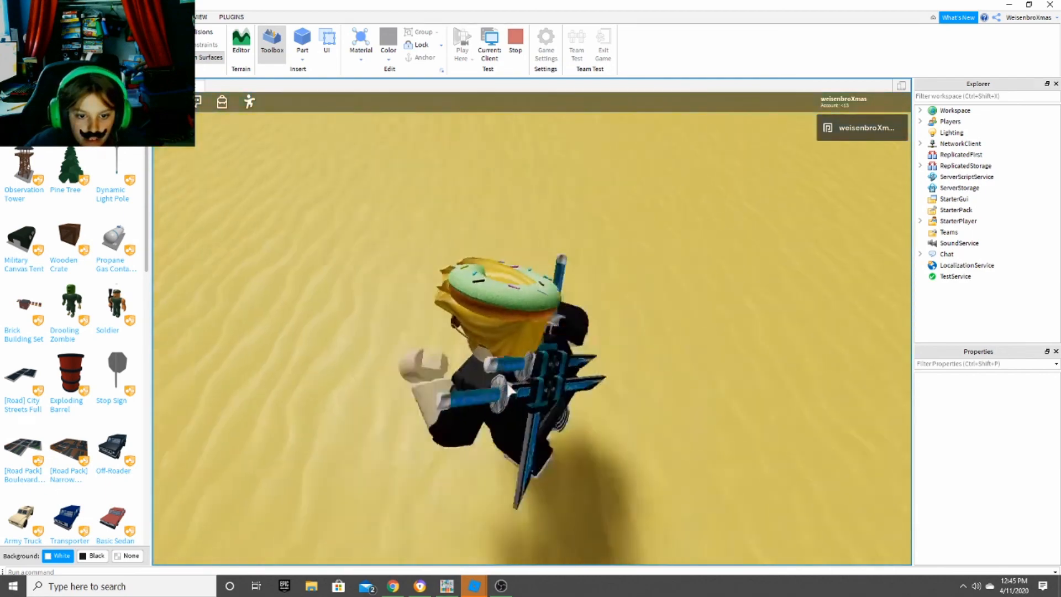
right_click_drag(507, 383, 508, 382)
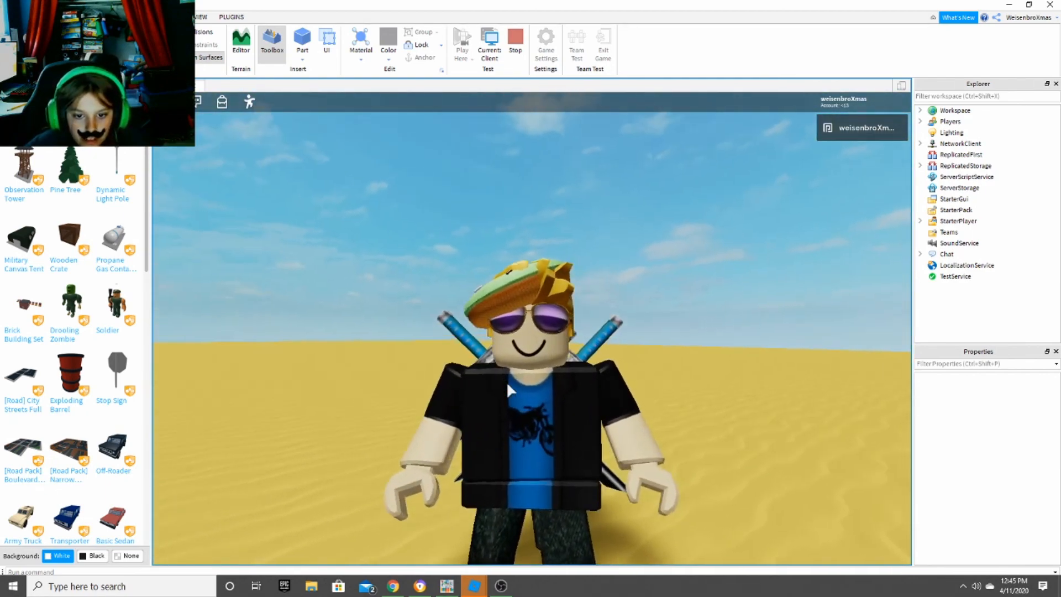